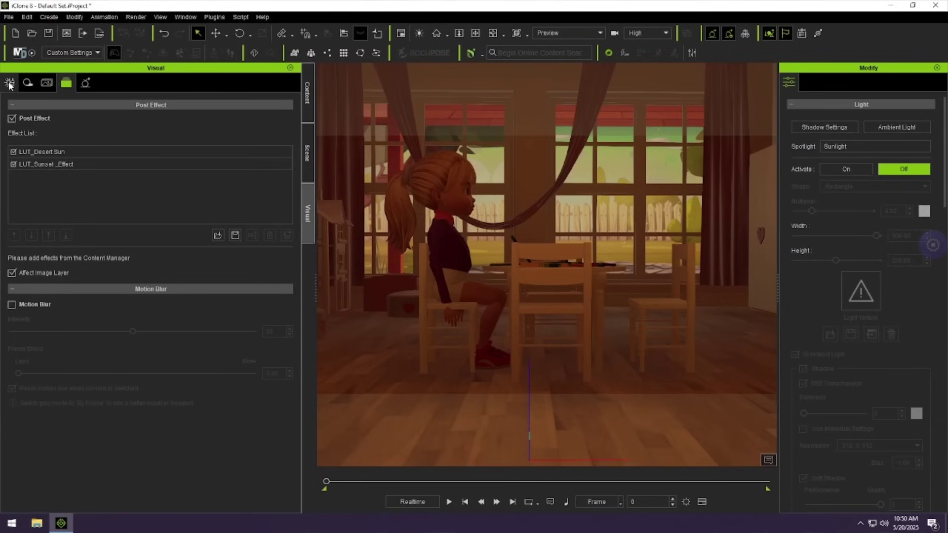
Disable the LUT_Desert Sun and LUT_Sunset_Effect post effects
{"action": "left_click", "coordinate": [46, 82]}
{"action": "left_click", "coordinate": [66, 83]}
{"action": "left_click", "coordinate": [13, 152]}
{"action": "left_click", "coordinate": [14, 164]}
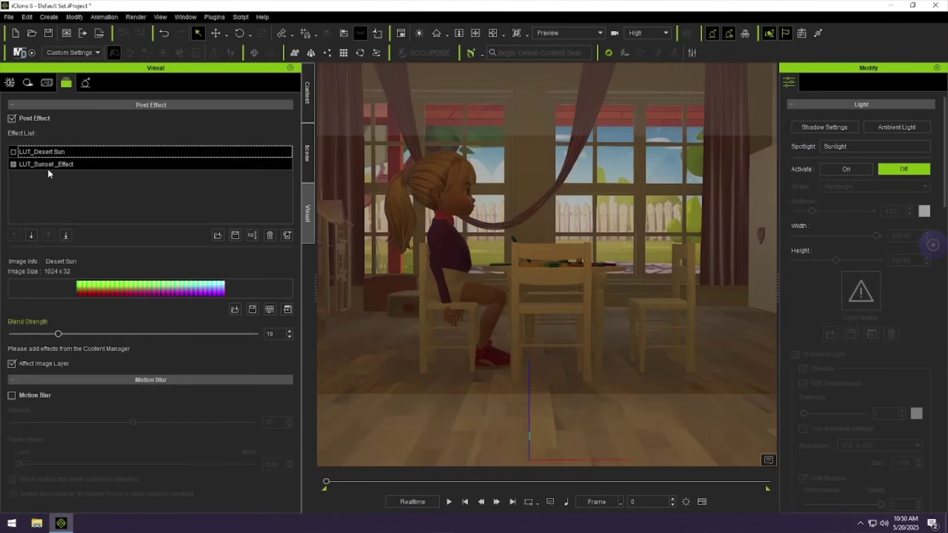
{"action": "left_click", "coordinate": [310, 95]}
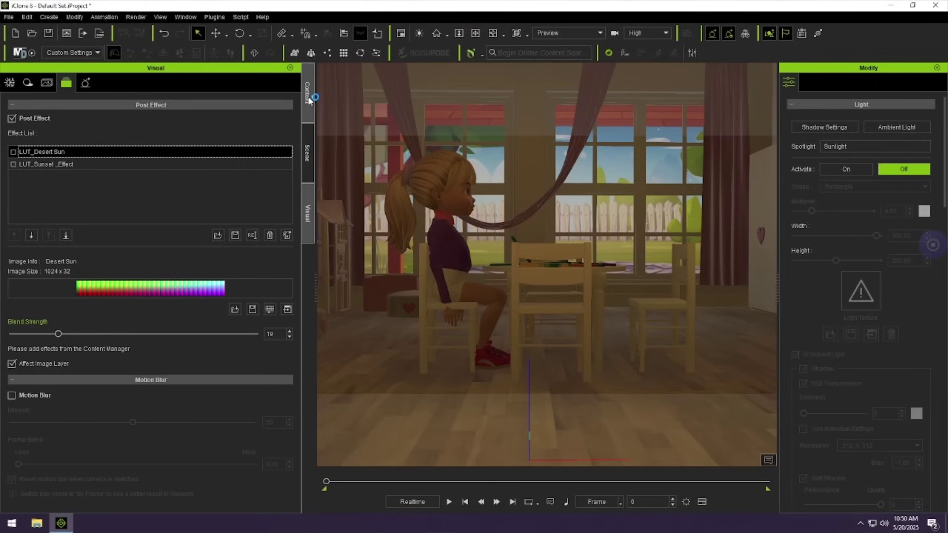
{"action": "left_click", "coordinate": [307, 148]}
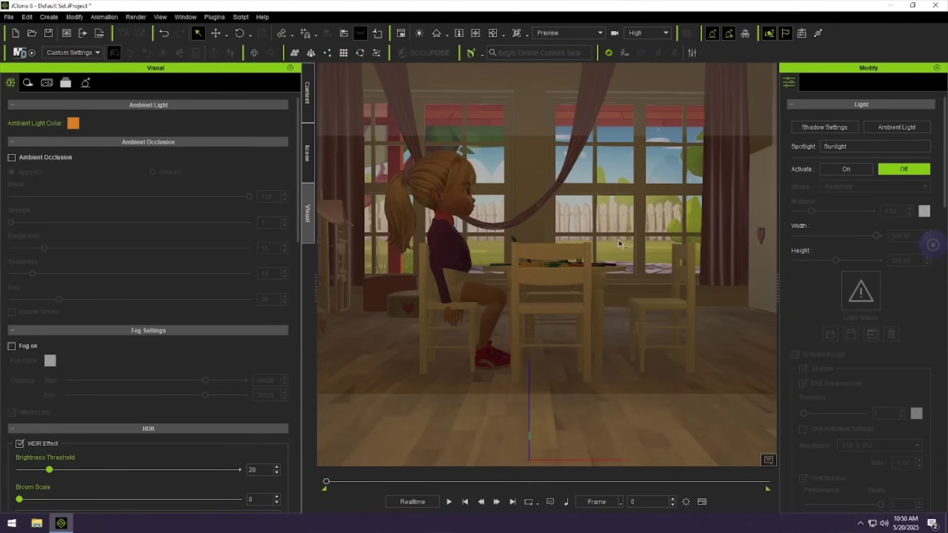
Select the garden backdrop box outside the room and open its material settings
{"action": "right_click_drag", "start_coordinate": [613, 237], "coordinate": [557, 183]}
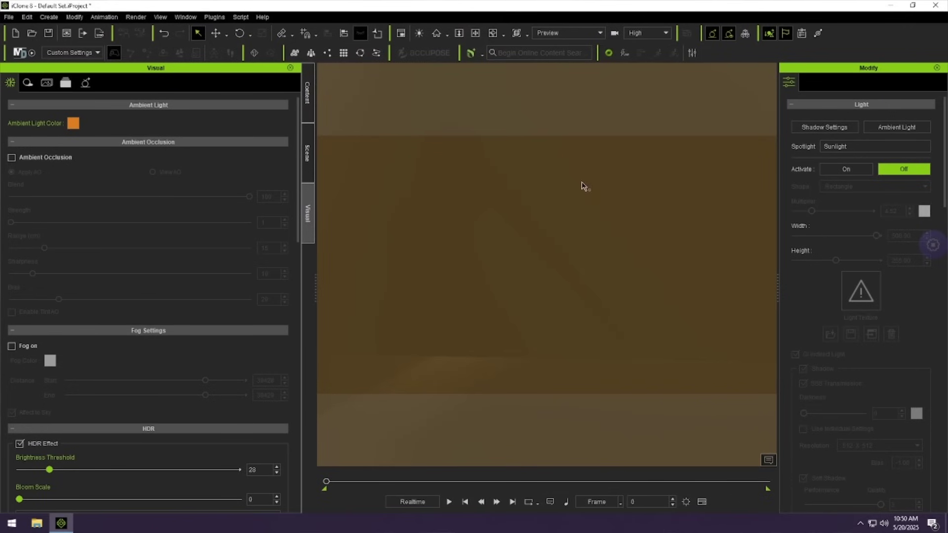
{"action": "right_click_drag", "start_coordinate": [635, 243], "coordinate": [550, 237]}
{"action": "scroll", "coordinate": [549, 237], "scroll_direction": "down", "scroll_amount": 3}
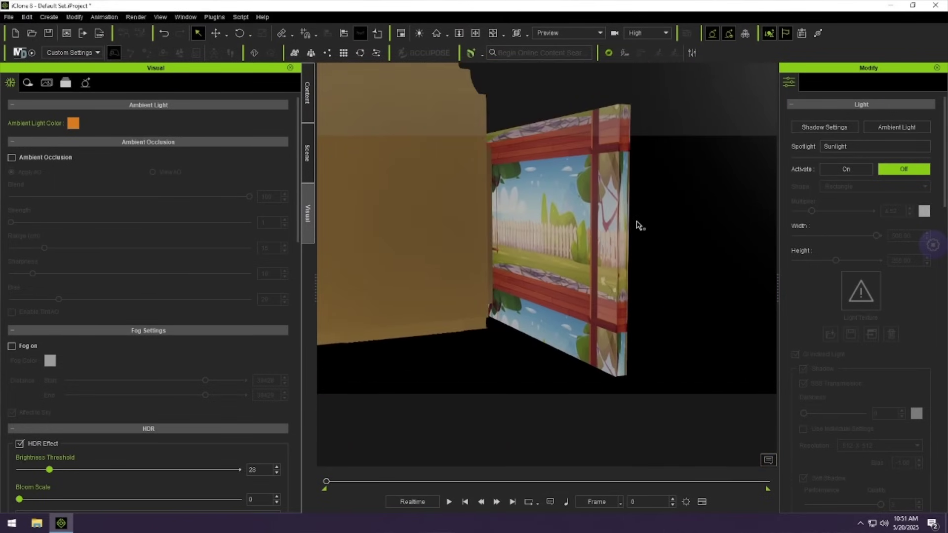
{"action": "left_click", "coordinate": [636, 224]}
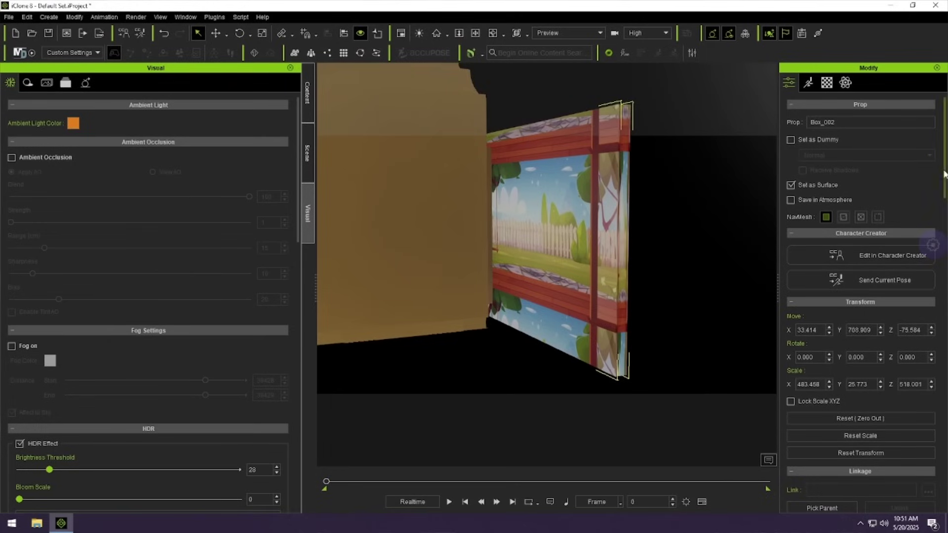
{"action": "left_click", "coordinate": [826, 83]}
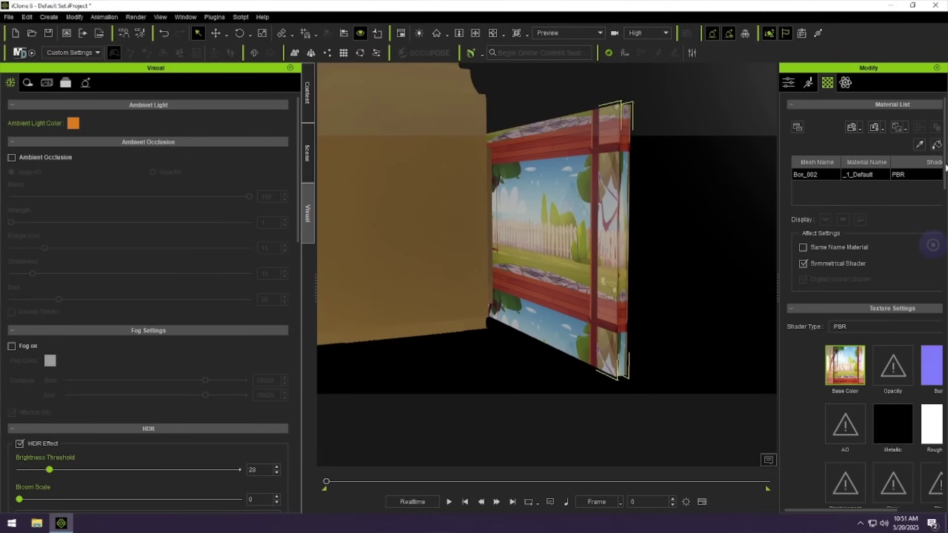
{"action": "scroll", "coordinate": [862, 378], "scroll_direction": "down", "scroll_amount": 10}
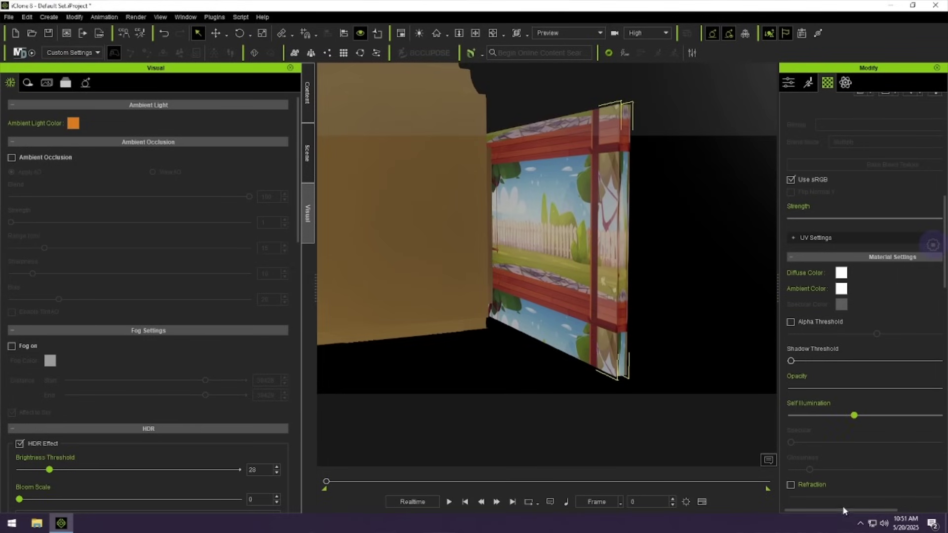
Lower the backdrop material's Self Illumination to 0 and raise it again to 37
{"action": "left_click_drag", "start_coordinate": [837, 509], "coordinate": [813, 509]}
{"action": "left_click_drag", "start_coordinate": [850, 418], "coordinate": [761, 421]}
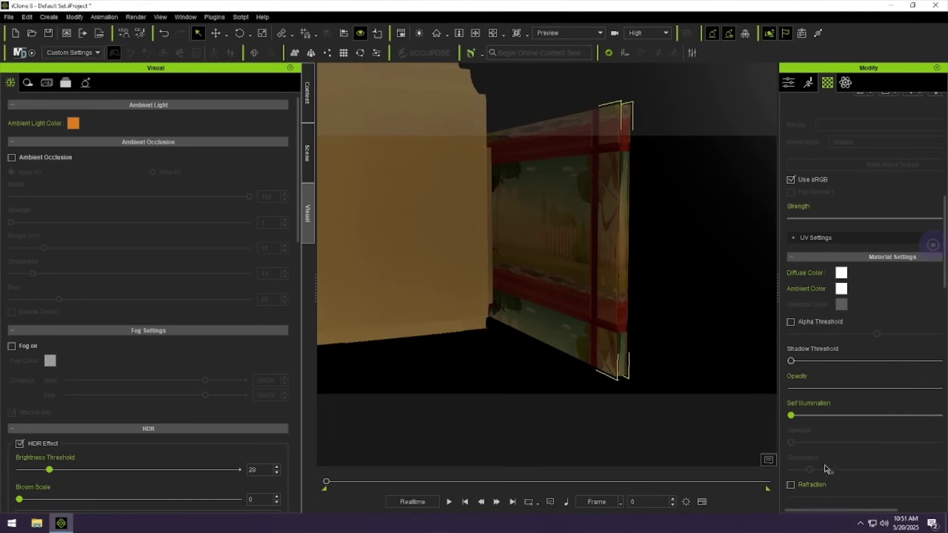
{"action": "left_click_drag", "start_coordinate": [833, 514], "coordinate": [903, 425]}
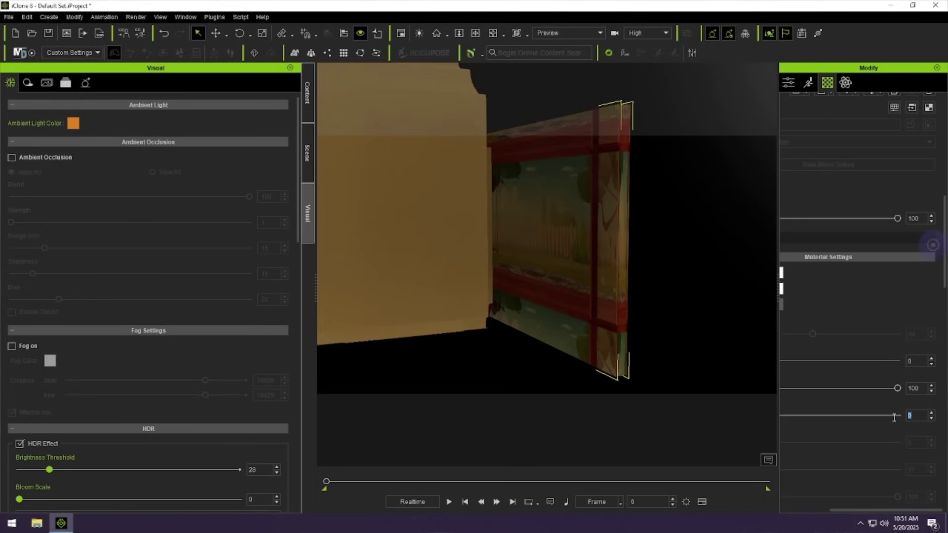
{"action": "type", "text": "37"}
{"action": "key", "text": "Return"}
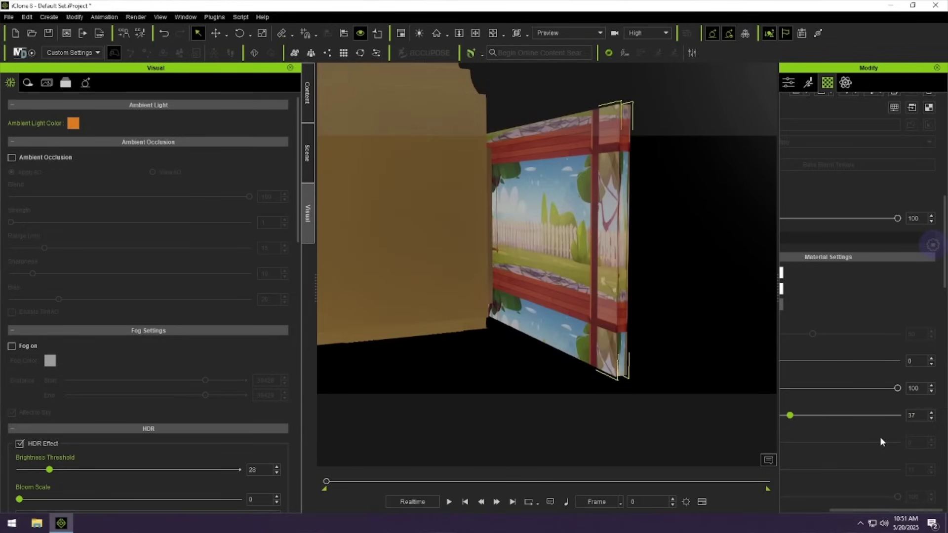
Try the backdrop's Self Illumination at 0 while looking at the windows from inside the room
{"action": "left_click_drag", "start_coordinate": [464, 300], "coordinate": [613, 285], "text": "alt"}
{"action": "scroll", "coordinate": [610, 279], "scroll_direction": "up", "scroll_amount": 4}
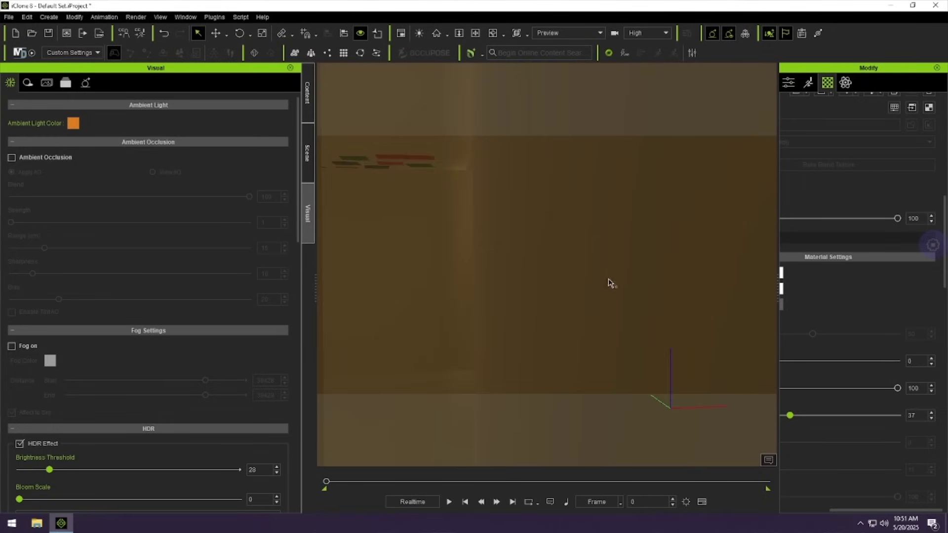
{"action": "scroll", "coordinate": [611, 282], "scroll_direction": "up", "scroll_amount": 4}
{"action": "left_click_drag", "start_coordinate": [624, 288], "coordinate": [557, 295], "text": "alt"}
{"action": "scroll", "coordinate": [568, 295], "scroll_direction": "down", "scroll_amount": 5}
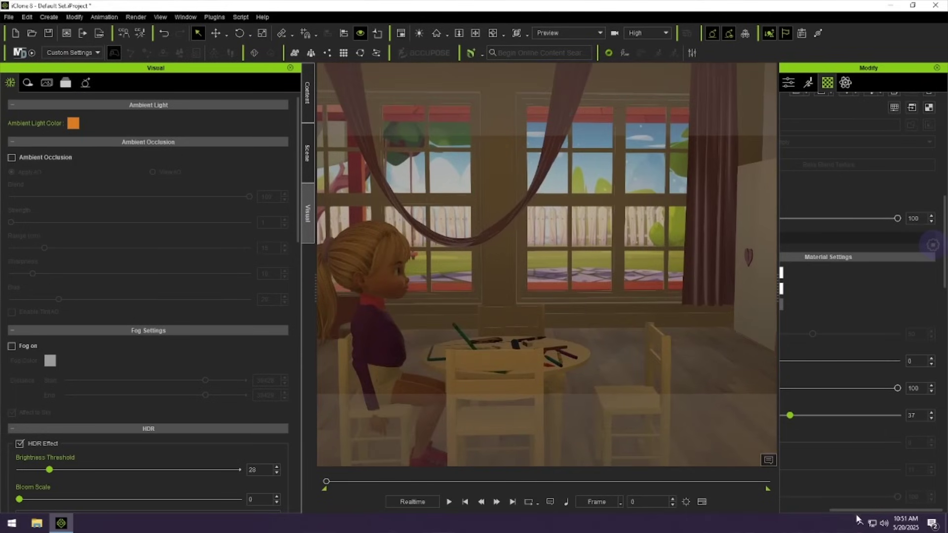
{"action": "left_click_drag", "start_coordinate": [855, 511], "coordinate": [789, 512]}
{"action": "left_click_drag", "start_coordinate": [854, 415], "coordinate": [757, 417]}
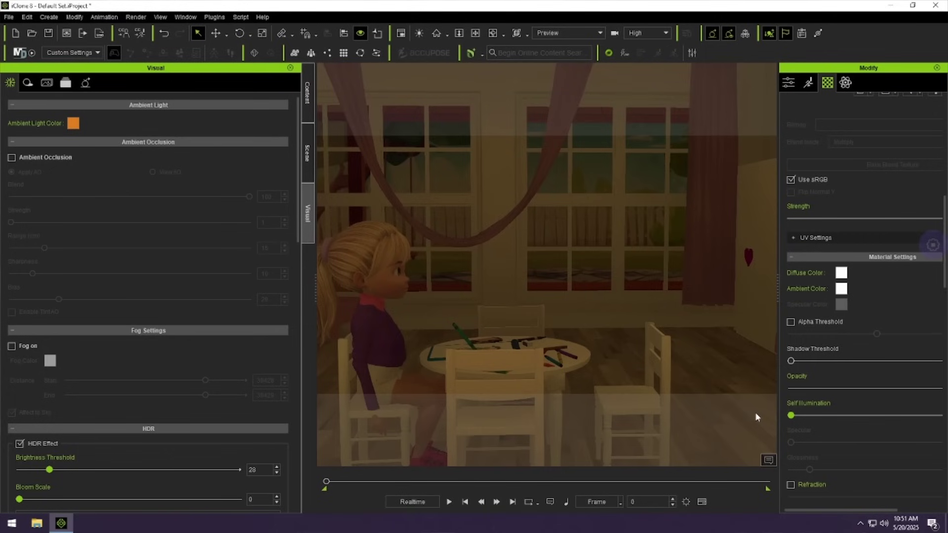
Restore the garden backdrop's glow by setting Self Illumination to 37
{"action": "left_click_drag", "start_coordinate": [823, 415], "coordinate": [838, 417]}
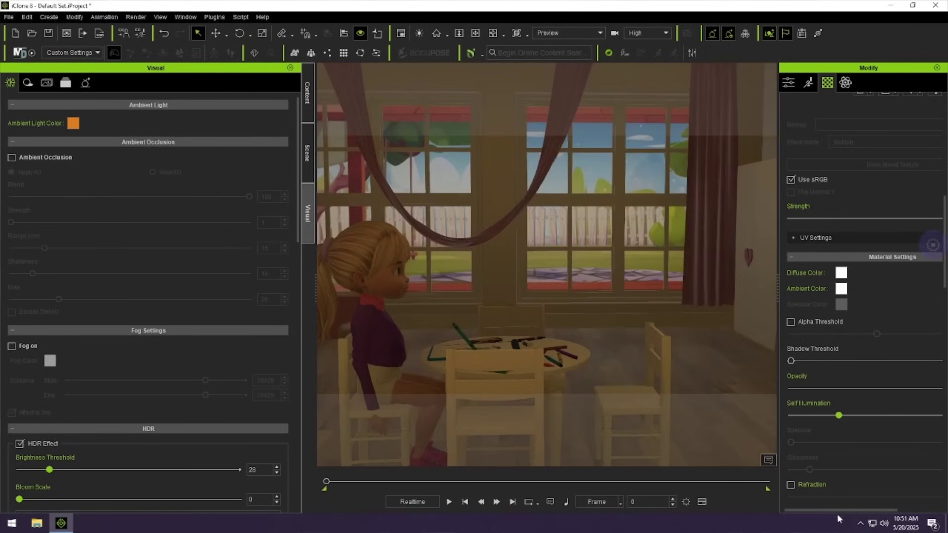
{"action": "left_click_drag", "start_coordinate": [859, 510], "coordinate": [896, 511]}
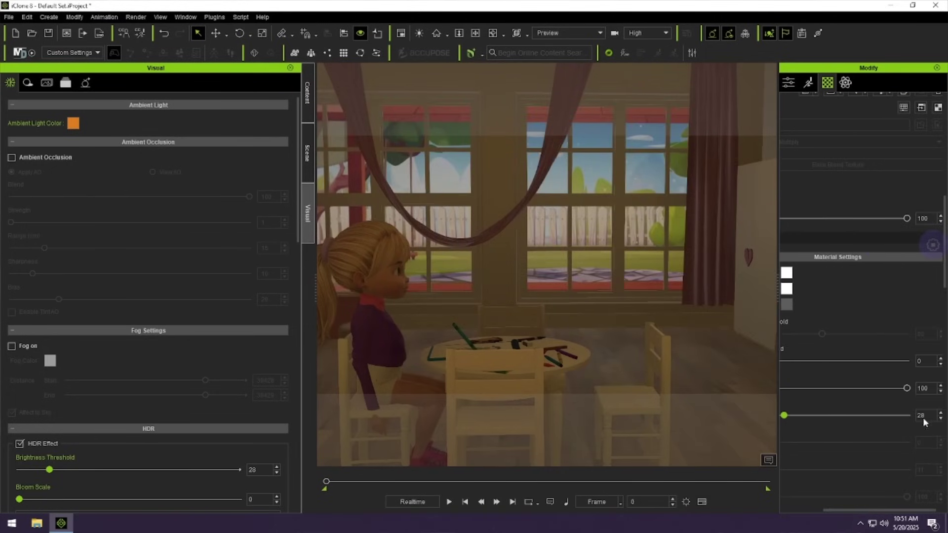
{"action": "type", "text": "37"}
{"action": "key", "text": "Return"}
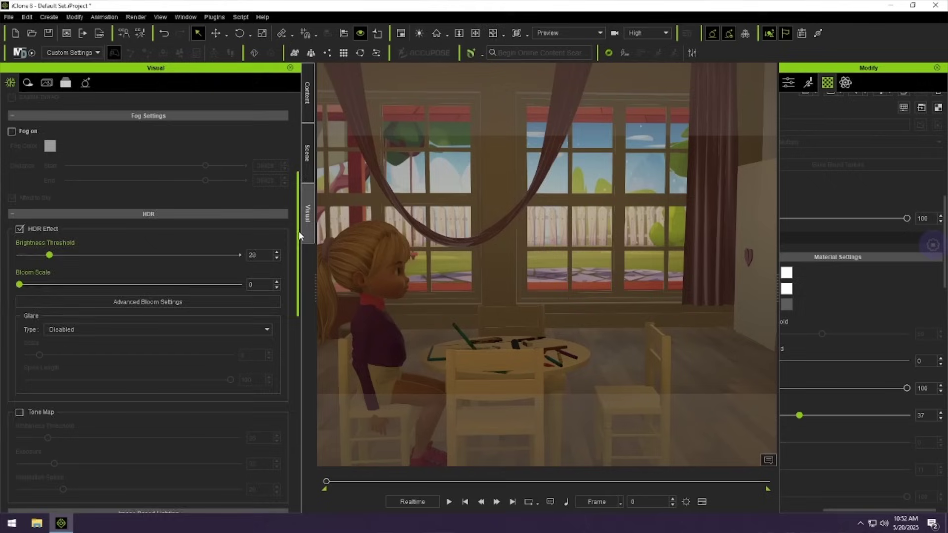
Review the Image Based Lighting settings and show the custom Stage content's Atmosphere folder
{"action": "scroll", "coordinate": [155, 316], "scroll_direction": "down", "scroll_amount": 6}
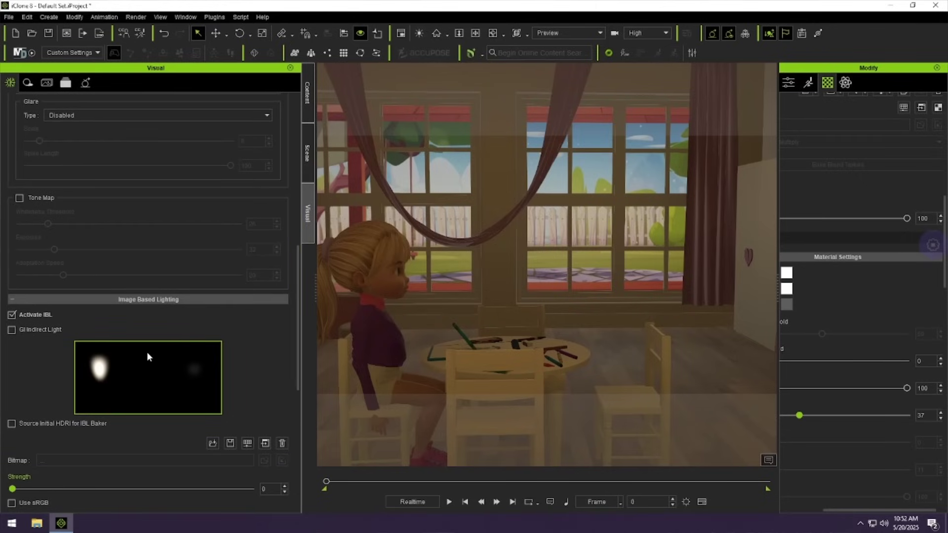
{"action": "left_click", "coordinate": [308, 101]}
{"action": "left_click", "coordinate": [183, 92]}
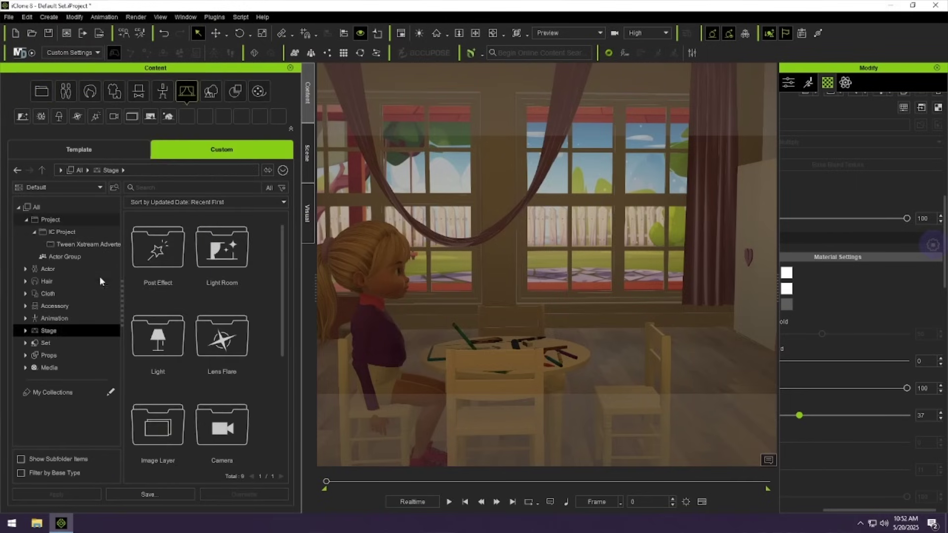
{"action": "left_click", "coordinate": [18, 207]}
{"action": "left_click", "coordinate": [18, 207]}
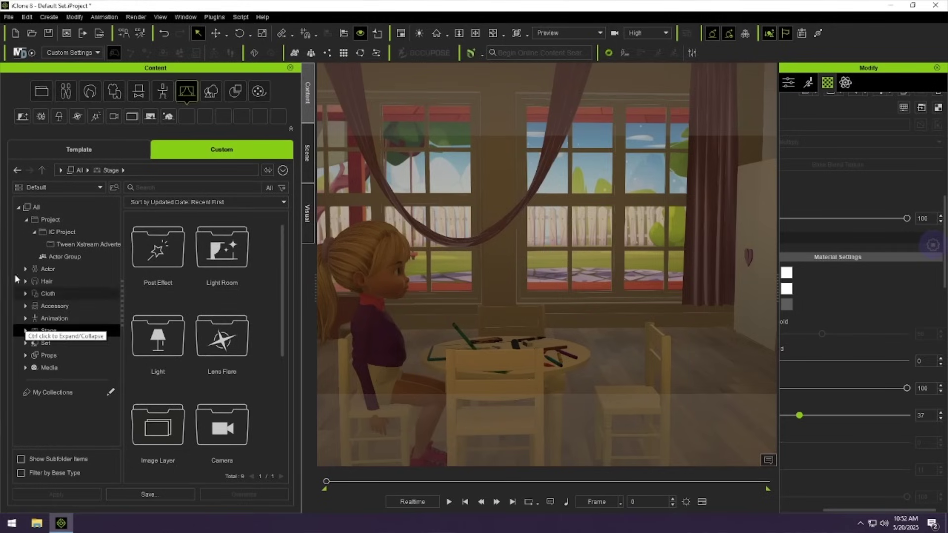
{"action": "left_click", "coordinate": [27, 222]}
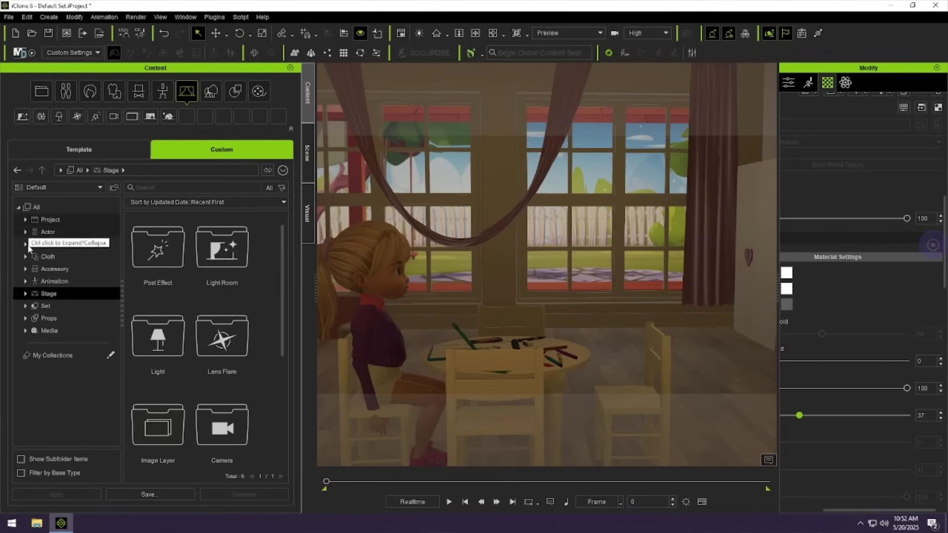
{"action": "left_click", "coordinate": [25, 293]}
{"action": "left_click", "coordinate": [64, 318]}
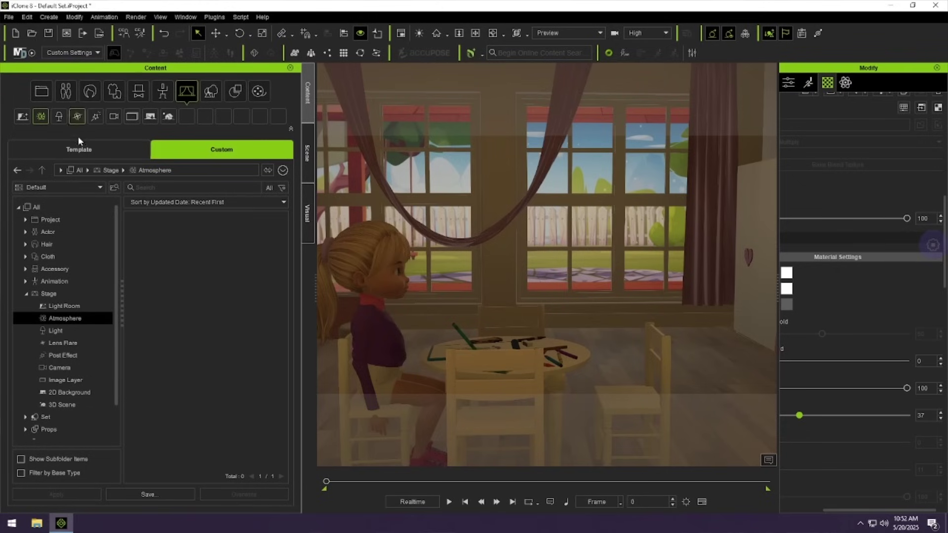
Switch to the template content and expand the Atmosphere category under Stage
{"action": "left_click", "coordinate": [78, 149]}
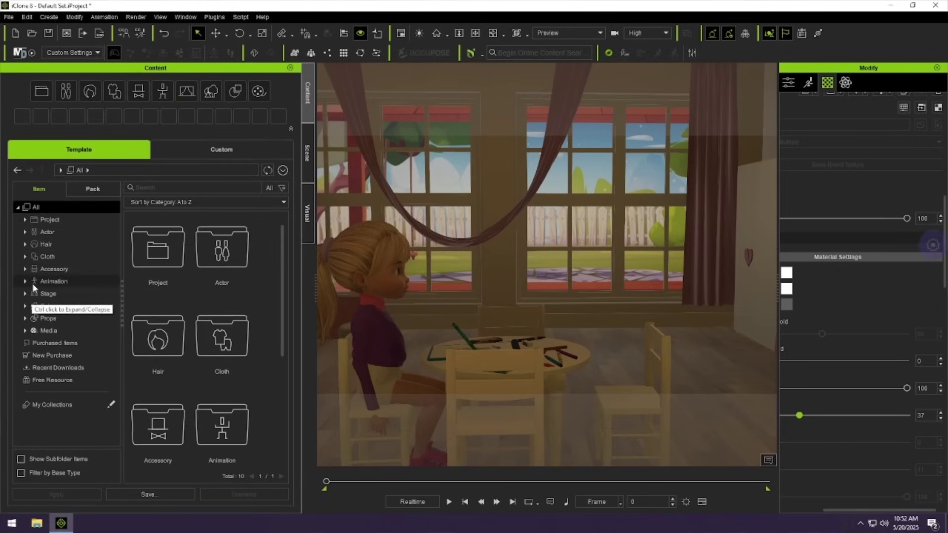
{"action": "left_click", "coordinate": [25, 293]}
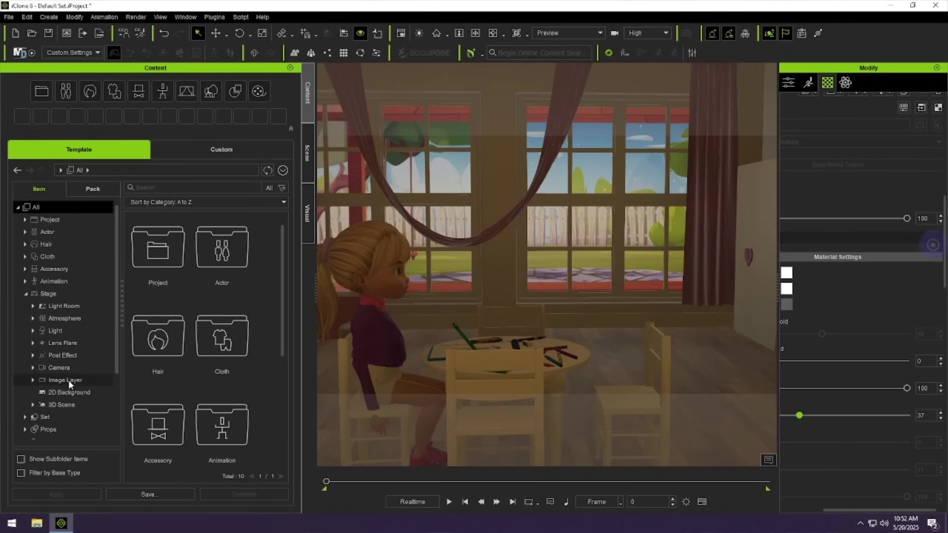
{"action": "left_click", "coordinate": [61, 318]}
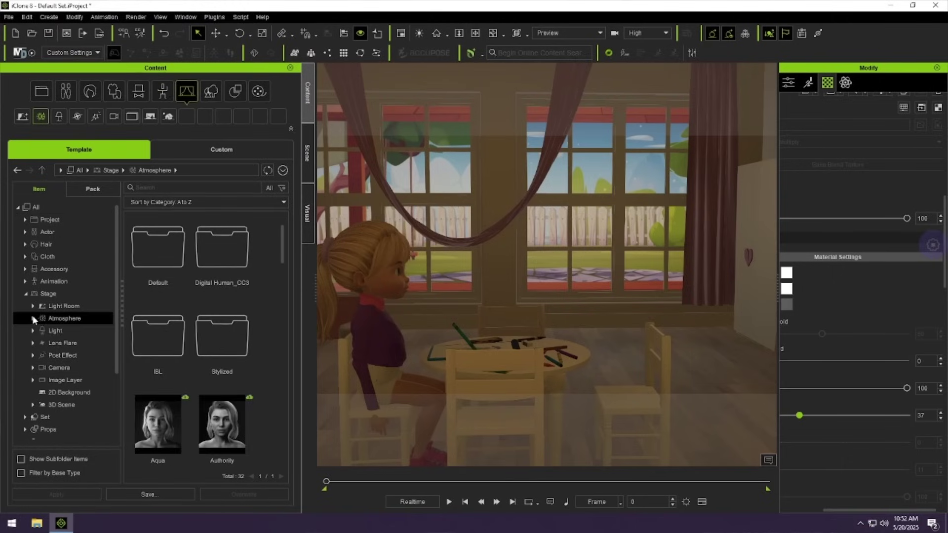
{"action": "left_click", "coordinate": [32, 318]}
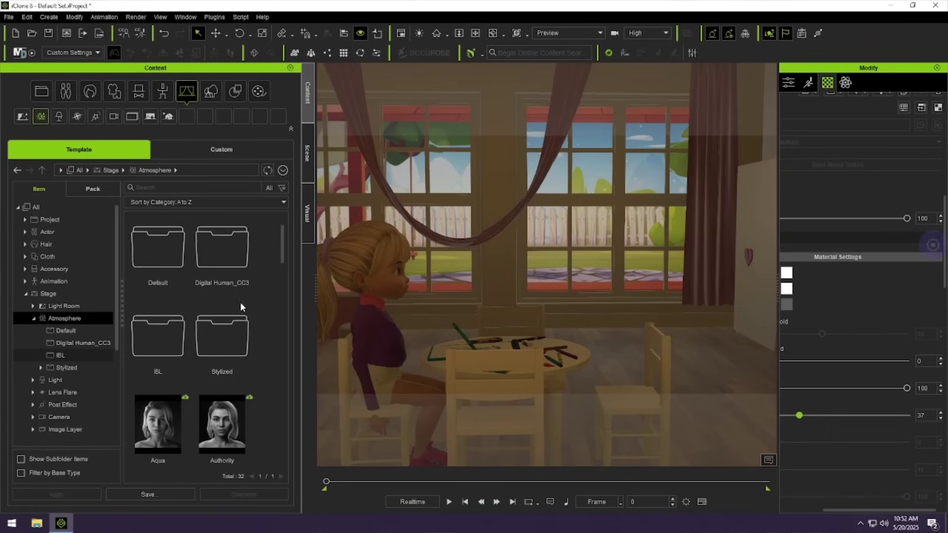
Browse the Atmosphere templates, including the IBL, Digital Human_CC3 and Stylized presets
{"action": "left_click_drag", "start_coordinate": [282, 250], "coordinate": [278, 340]}
{"action": "mouse_move", "coordinate": [280, 309]}
{"action": "left_mouse_down"}
{"action": "mouse_move", "coordinate": [281, 247]}
{"action": "mouse_move", "coordinate": [285, 305]}
{"action": "left_mouse_up"}
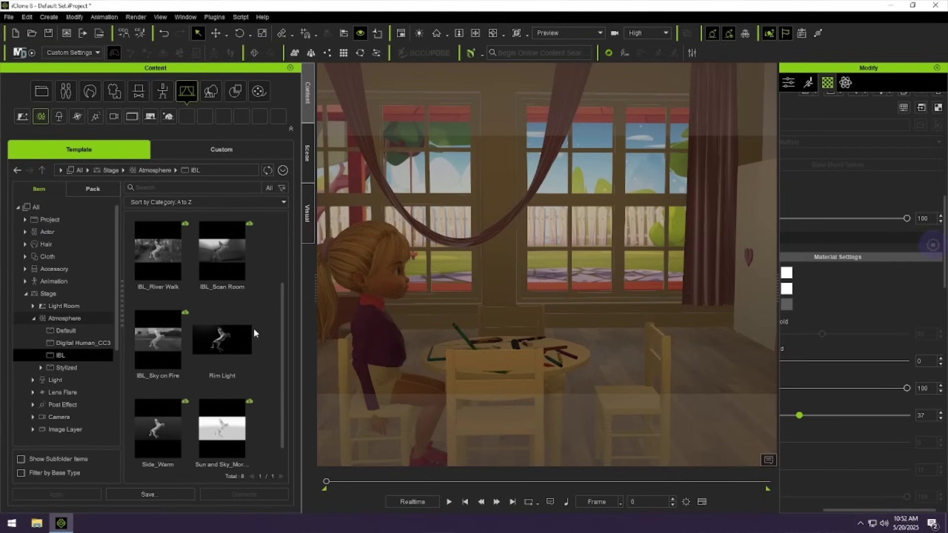
{"action": "key", "text": "BackSpace"}
{"action": "left_click_drag", "start_coordinate": [278, 243], "coordinate": [283, 457]}
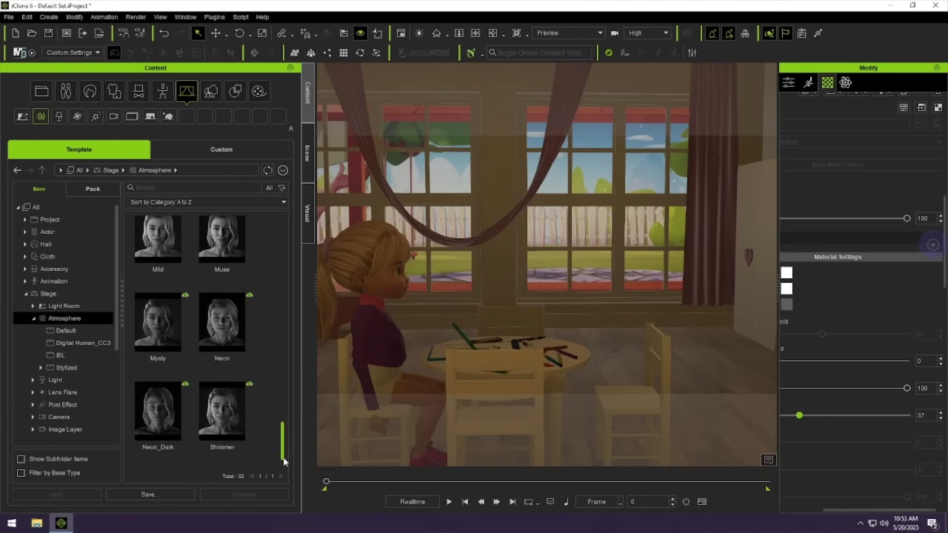
{"action": "left_click", "coordinate": [69, 331]}
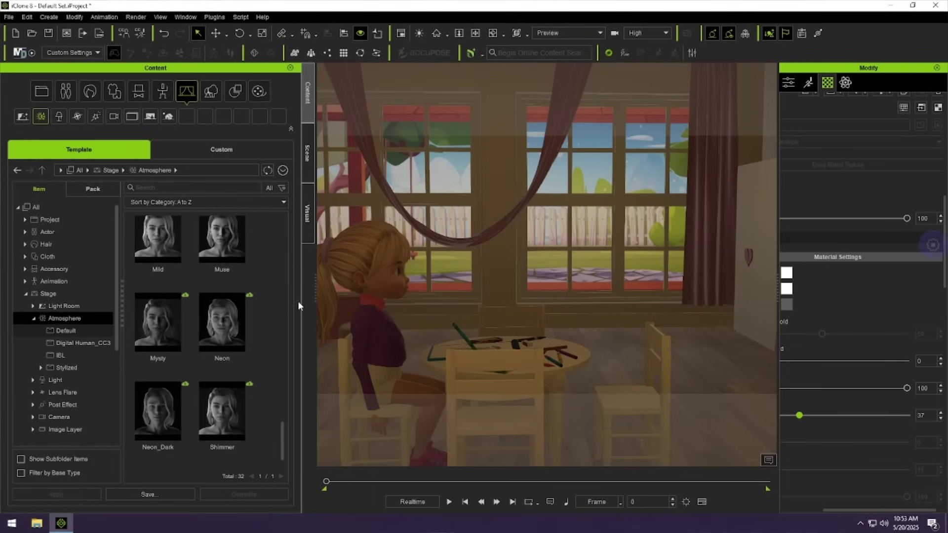
{"action": "left_click", "coordinate": [79, 342]}
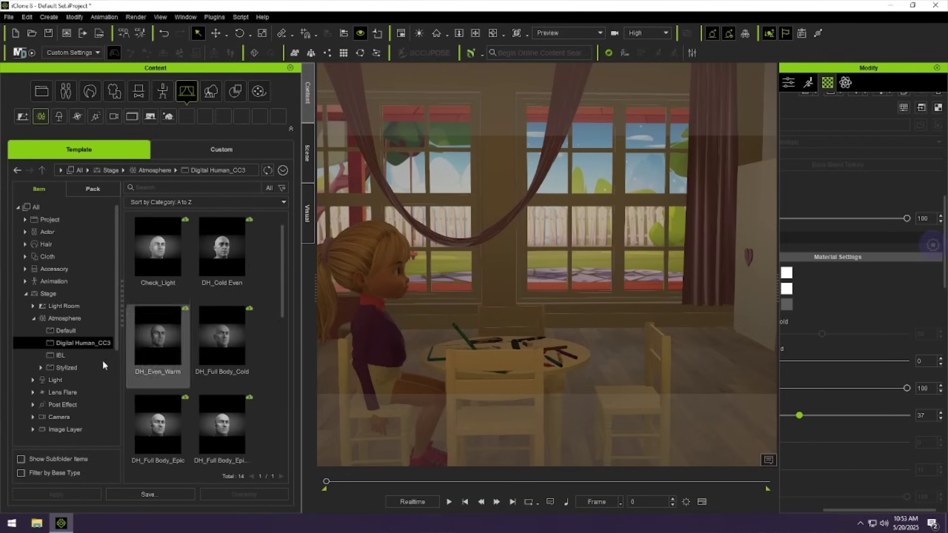
{"action": "left_click", "coordinate": [74, 367]}
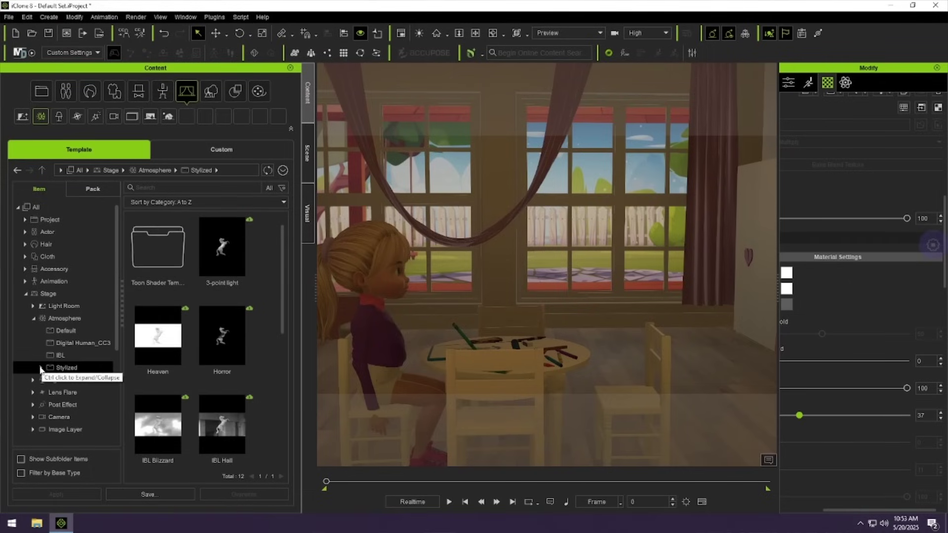
{"action": "mouse_move", "coordinate": [282, 247]}
{"action": "left_mouse_down"}
{"action": "mouse_move", "coordinate": [283, 369]}
{"action": "mouse_move", "coordinate": [280, 231]}
{"action": "left_mouse_up"}
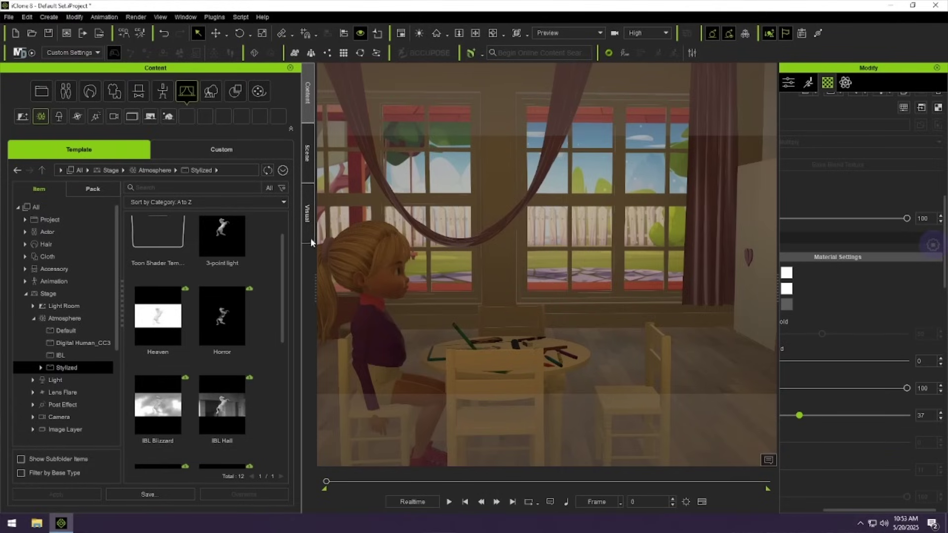
Turn on the Sunlight spotlight and examine its intensity, spotlight beam and volumetric light settings
{"action": "left_click", "coordinate": [307, 217]}
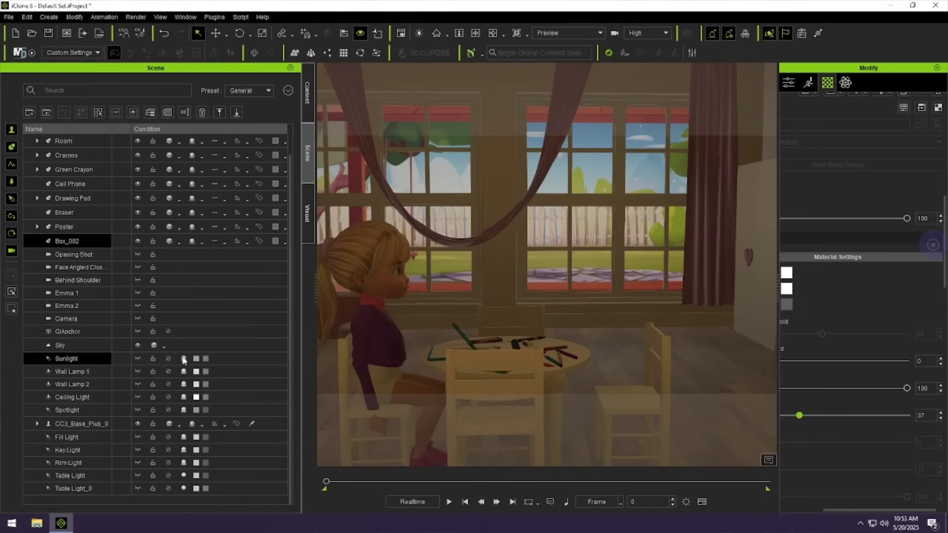
{"action": "left_click", "coordinate": [169, 359]}
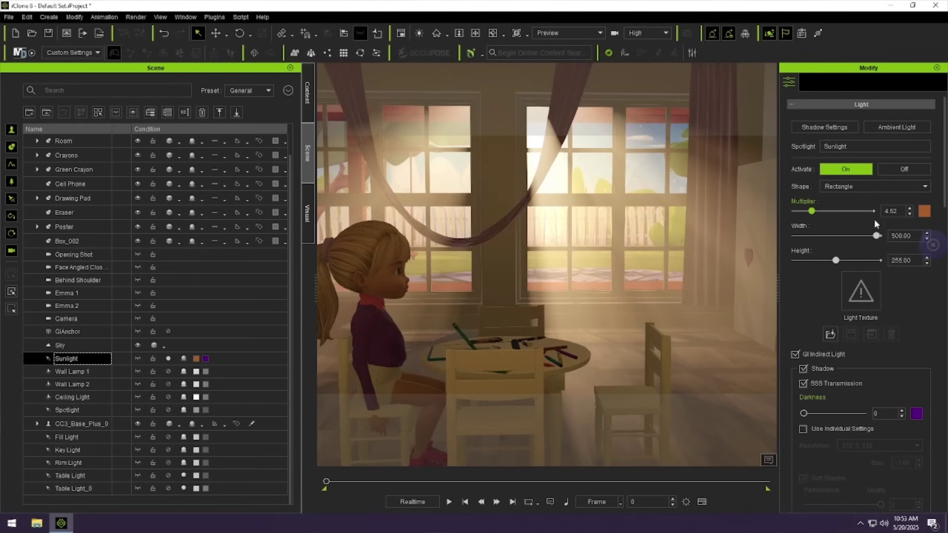
{"action": "left_click_drag", "start_coordinate": [945, 156], "coordinate": [945, 252]}
{"action": "scroll", "coordinate": [894, 285], "scroll_direction": "down", "scroll_amount": 5}
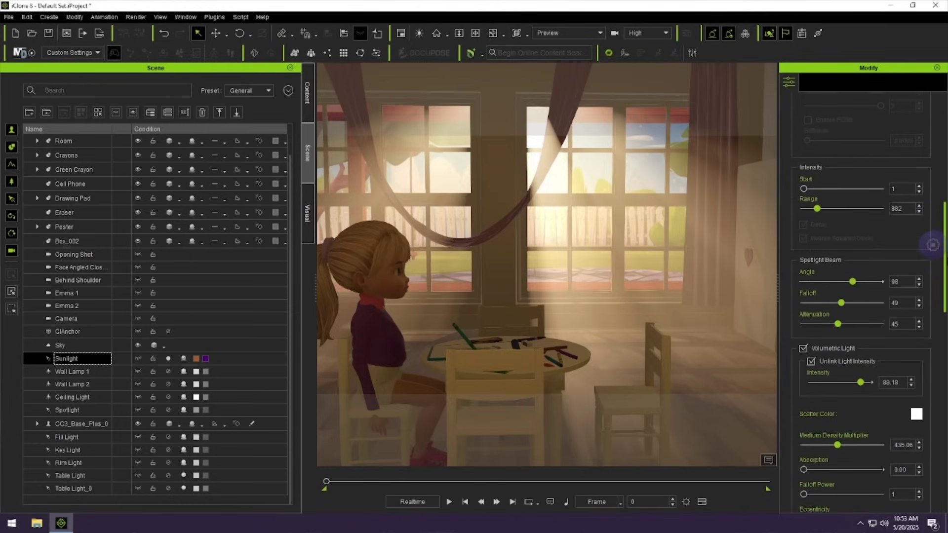
Switch the Sunlight's volumetric light off and back on to compare its effect in the room
{"action": "left_click", "coordinate": [804, 276]}
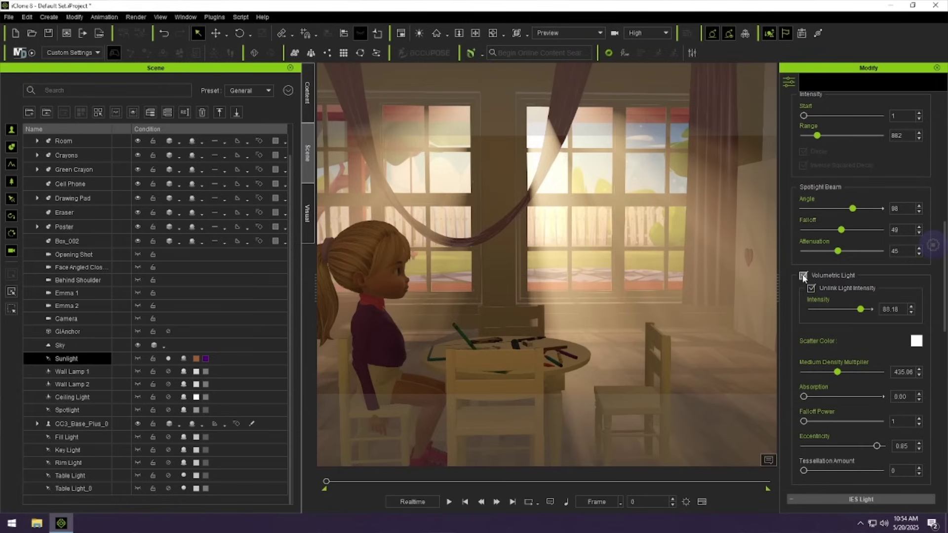
{"action": "left_click", "coordinate": [803, 275]}
{"action": "right_click_drag", "start_coordinate": [681, 245], "coordinate": [724, 245], "text": "alt"}
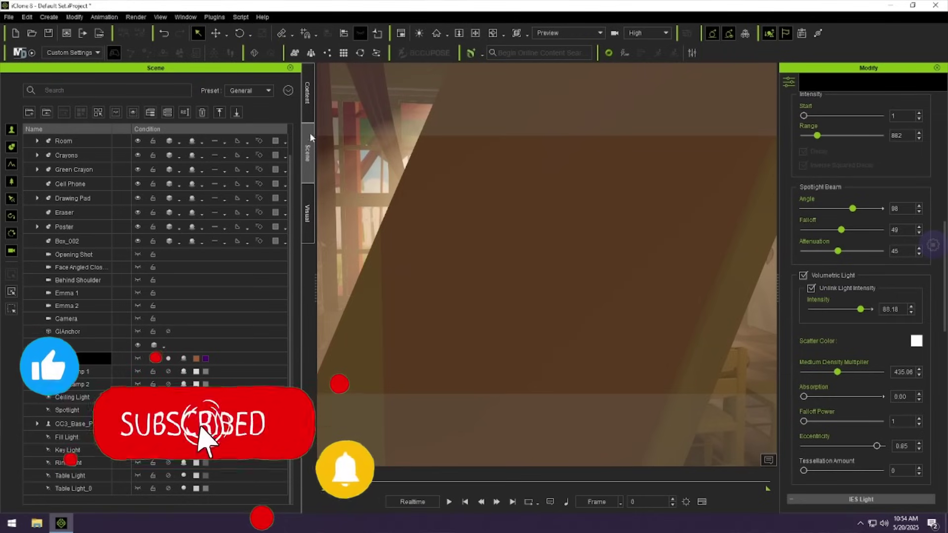
Look over the visual environment settings from Image Based Lighting upward and show the global Shadow settings
{"action": "left_click", "coordinate": [307, 93]}
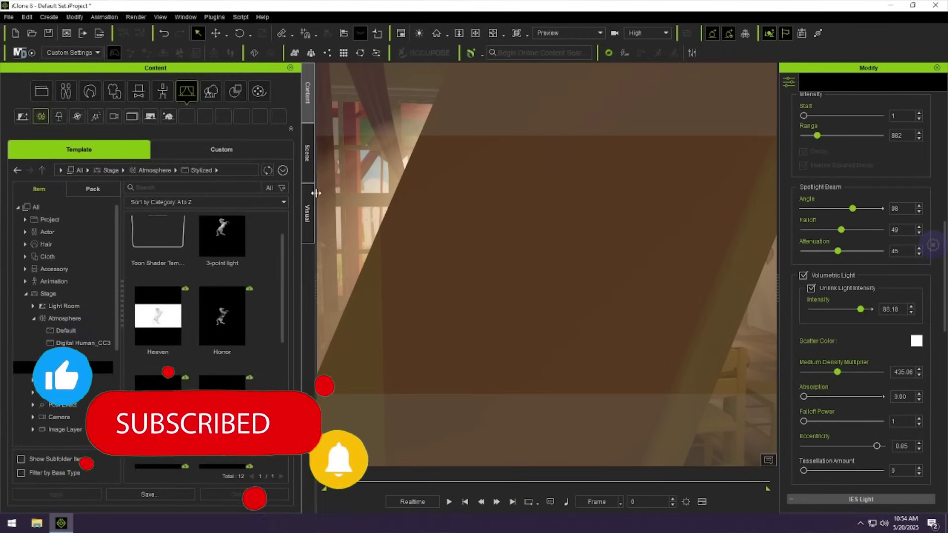
{"action": "left_click", "coordinate": [307, 213]}
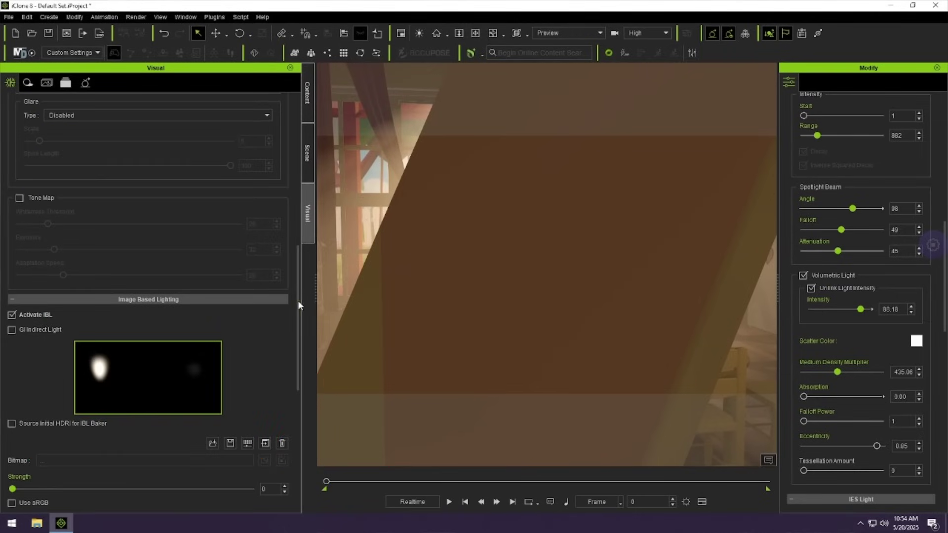
{"action": "left_click_drag", "start_coordinate": [299, 258], "coordinate": [295, 109]}
{"action": "left_click", "coordinate": [28, 82]}
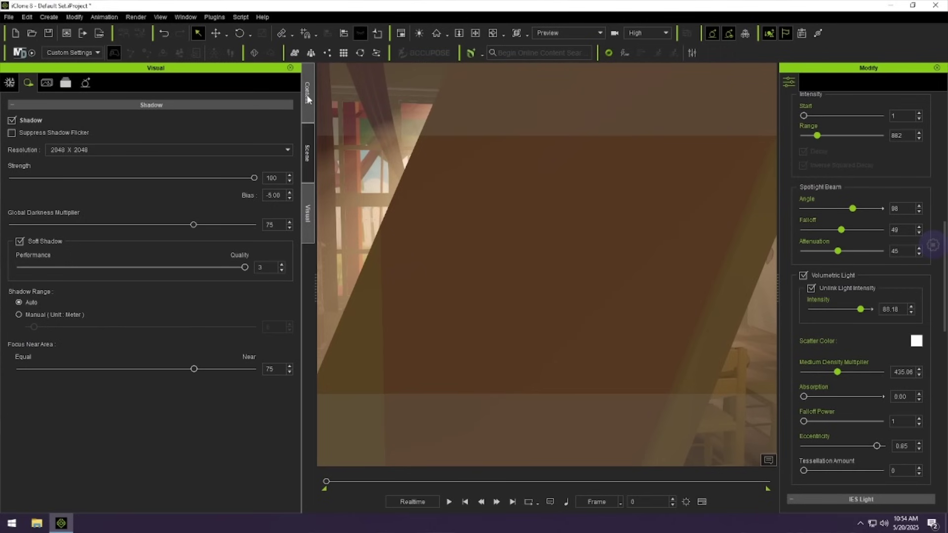
Reselect the Sunlight spotlight and examine its shape, multiplier, size and shadow settings
{"action": "left_click", "coordinate": [307, 153]}
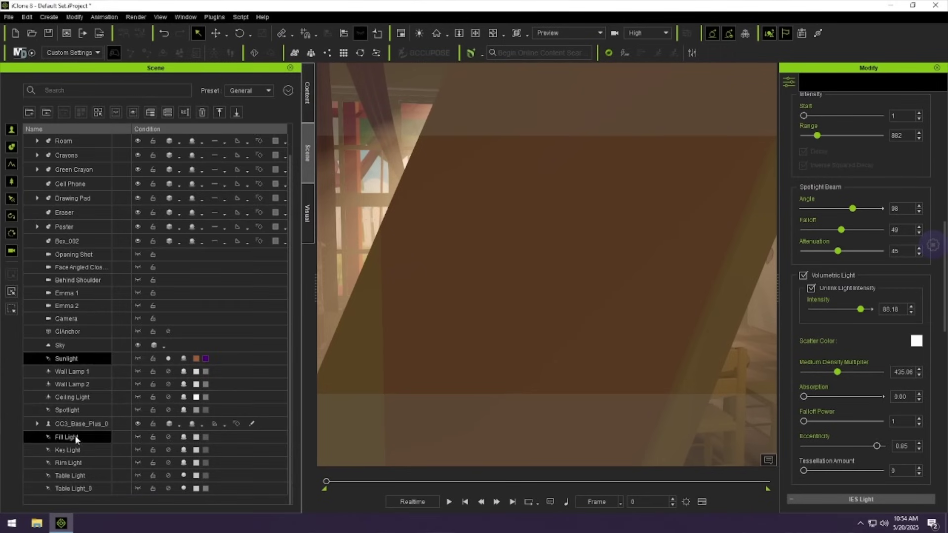
{"action": "left_click", "coordinate": [67, 359]}
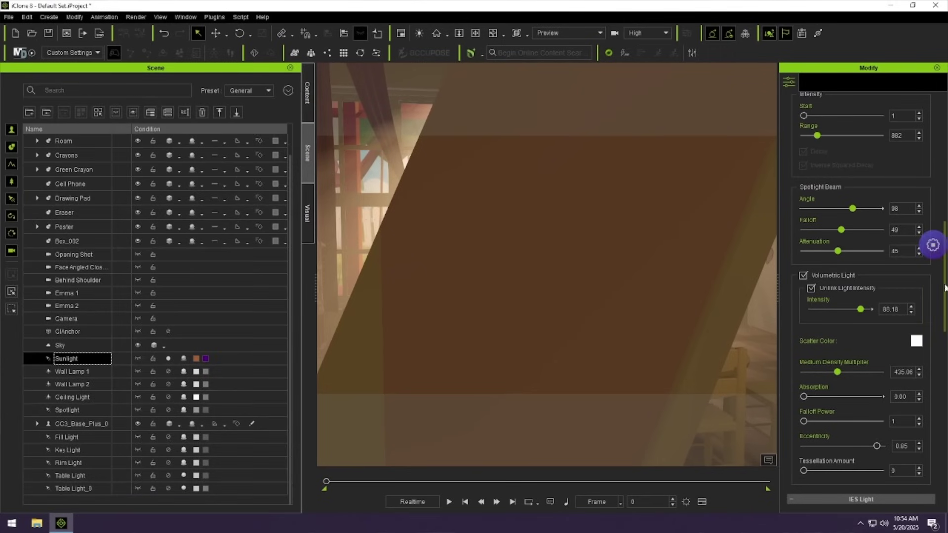
{"action": "left_click_drag", "start_coordinate": [945, 289], "coordinate": [945, 157]}
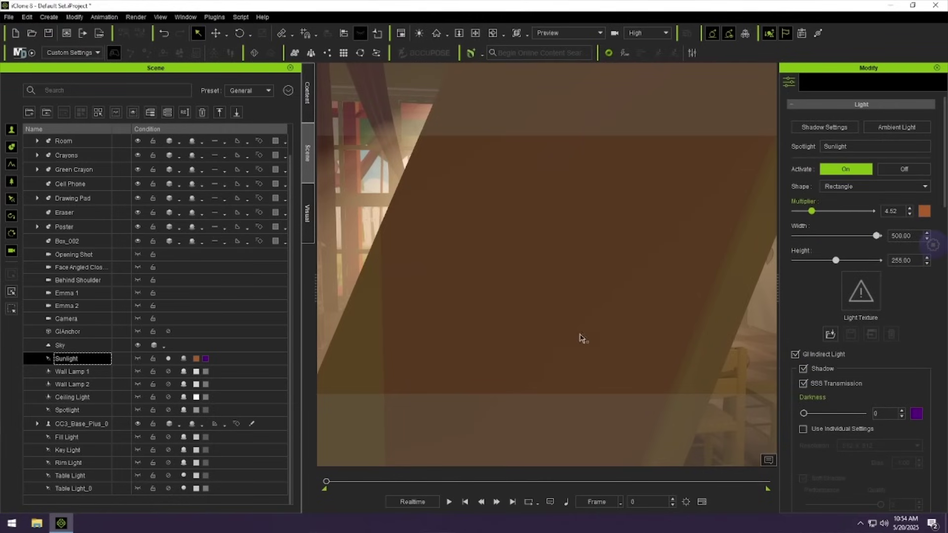
Turn on Wall Lamp 1 and Wall Lamp 2 on either side of the door
{"action": "left_click_drag", "start_coordinate": [567, 321], "coordinate": [520, 313], "text": "alt"}
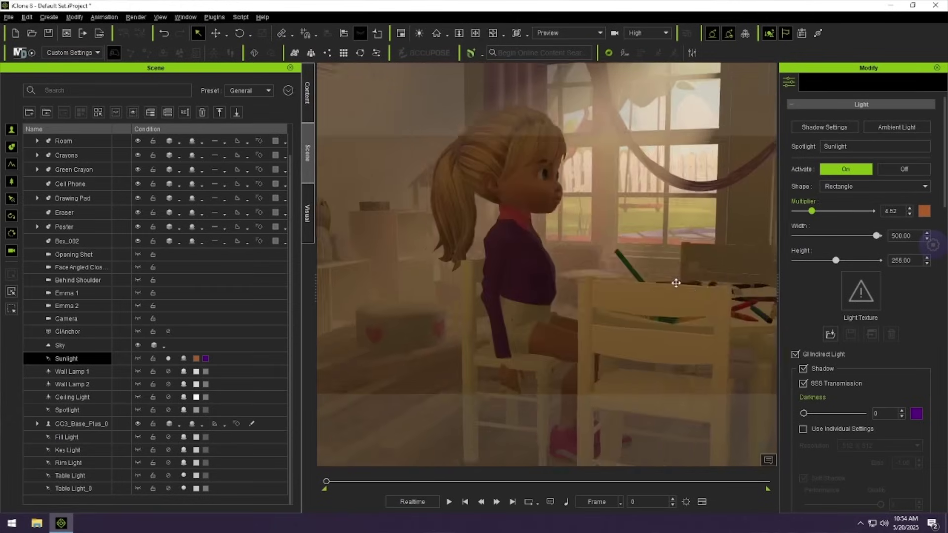
{"action": "right_click_drag", "start_coordinate": [621, 295], "coordinate": [480, 283]}
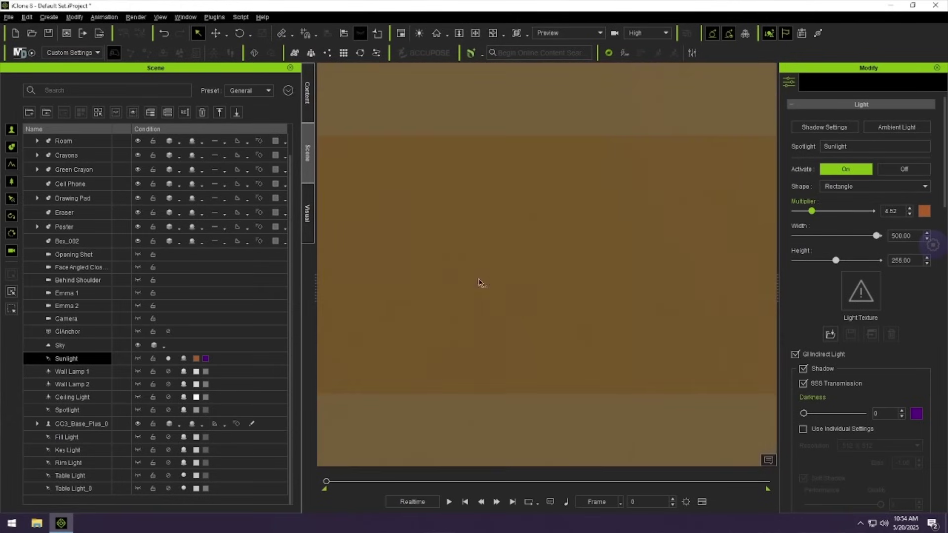
{"action": "middle_click_drag", "start_coordinate": [480, 283], "coordinate": [625, 269]}
{"action": "scroll", "coordinate": [590, 281], "scroll_direction": "down", "scroll_amount": 3}
{"action": "scroll", "coordinate": [520, 227], "scroll_direction": "up", "scroll_amount": 2}
{"action": "middle_click_drag", "start_coordinate": [520, 227], "coordinate": [600, 385]}
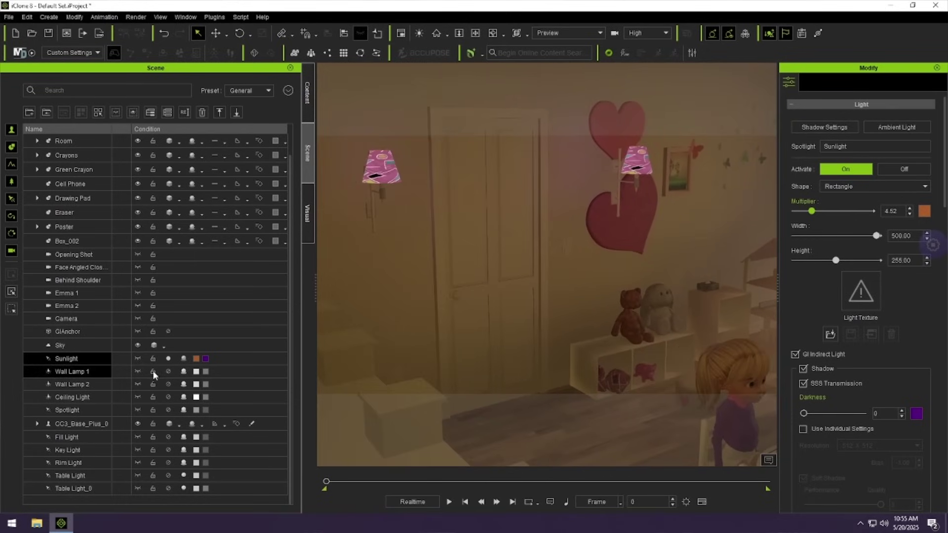
{"action": "left_click", "coordinate": [170, 371]}
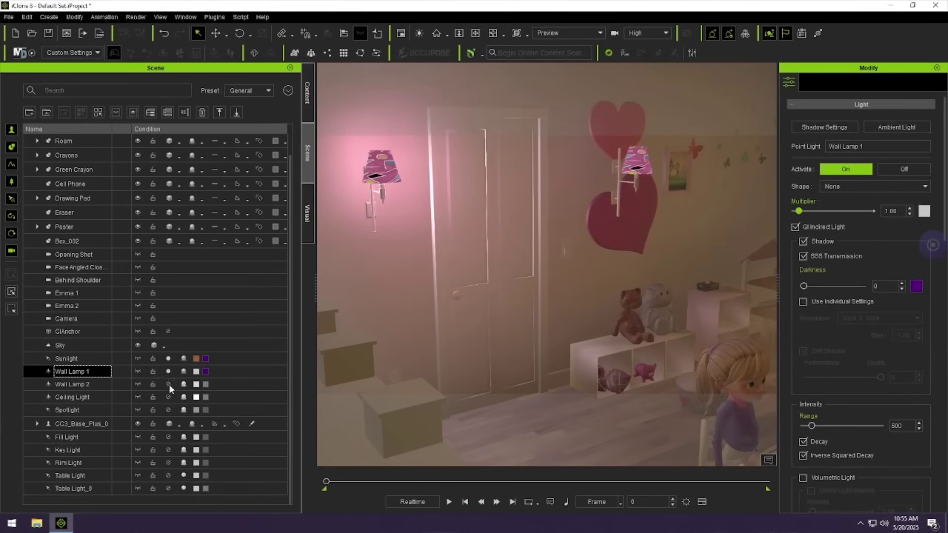
{"action": "left_click", "coordinate": [168, 383]}
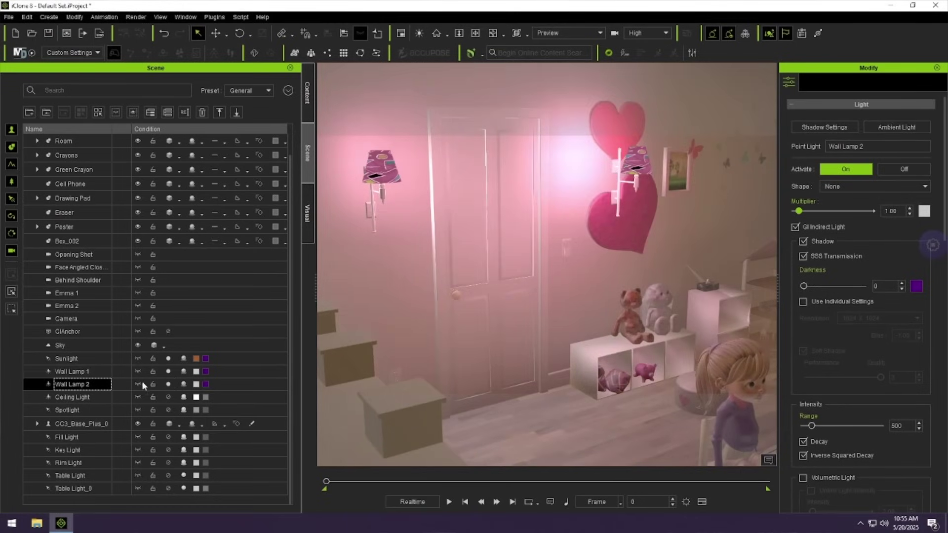
Turn on the Ceiling Light for the bulb hanging near the castle bunk bed
{"action": "left_click_drag", "start_coordinate": [661, 312], "coordinate": [498, 311], "text": "alt"}
{"action": "scroll", "coordinate": [501, 311], "scroll_direction": "up", "scroll_amount": 5}
{"action": "left_click_drag", "start_coordinate": [595, 317], "coordinate": [473, 259], "text": "alt"}
{"action": "right_click_drag", "start_coordinate": [455, 289], "coordinate": [652, 237]}
{"action": "middle_click_drag", "start_coordinate": [624, 255], "coordinate": [578, 285]}
{"action": "middle_click_drag", "start_coordinate": [706, 323], "coordinate": [756, 332]}
{"action": "right_click_drag", "start_coordinate": [756, 333], "coordinate": [612, 304]}
{"action": "right_click_drag", "start_coordinate": [492, 200], "coordinate": [493, 132]}
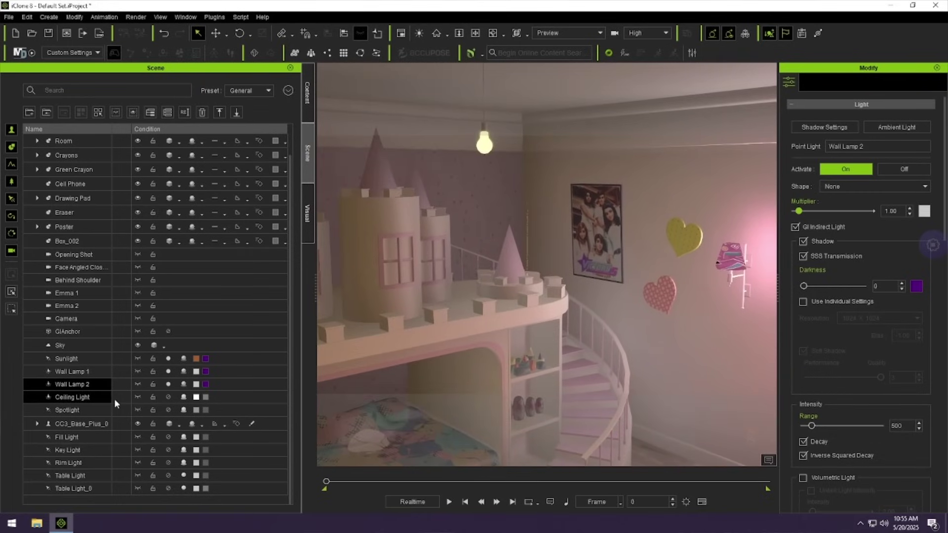
{"action": "left_click", "coordinate": [166, 395]}
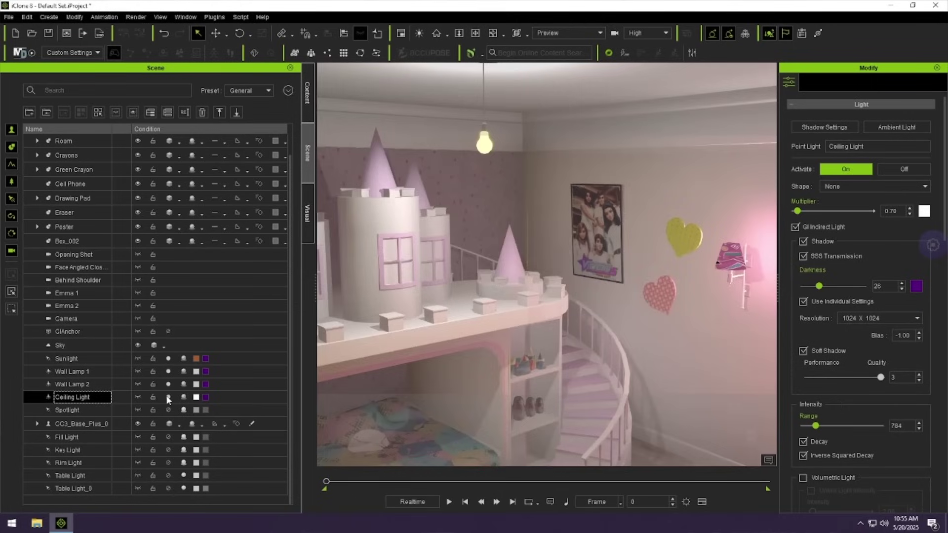
{"action": "right_click_drag", "start_coordinate": [542, 286], "coordinate": [544, 279]}
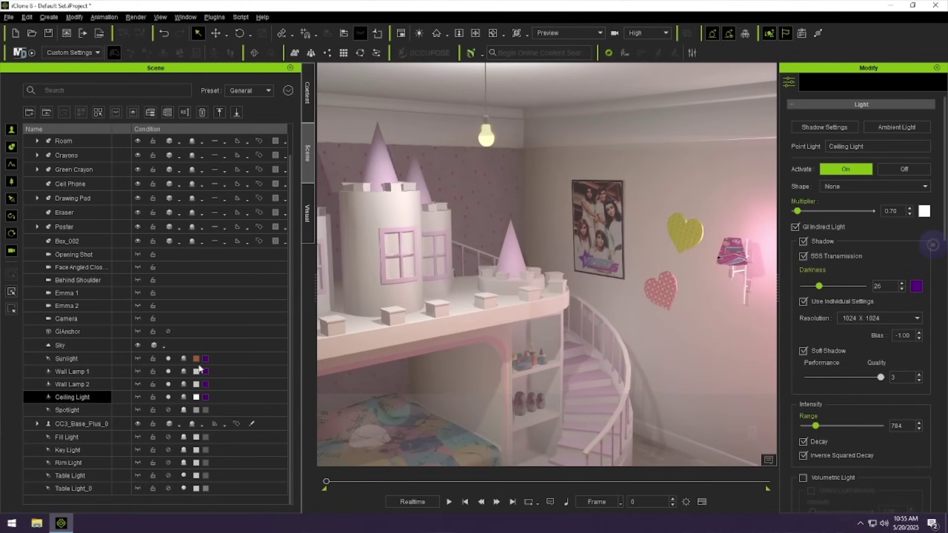
Briefly show the gizmos of the Spotlight, Ceiling Light and both wall lamps to check where they sit, leaving them hidden
{"action": "left_click", "coordinate": [137, 409]}
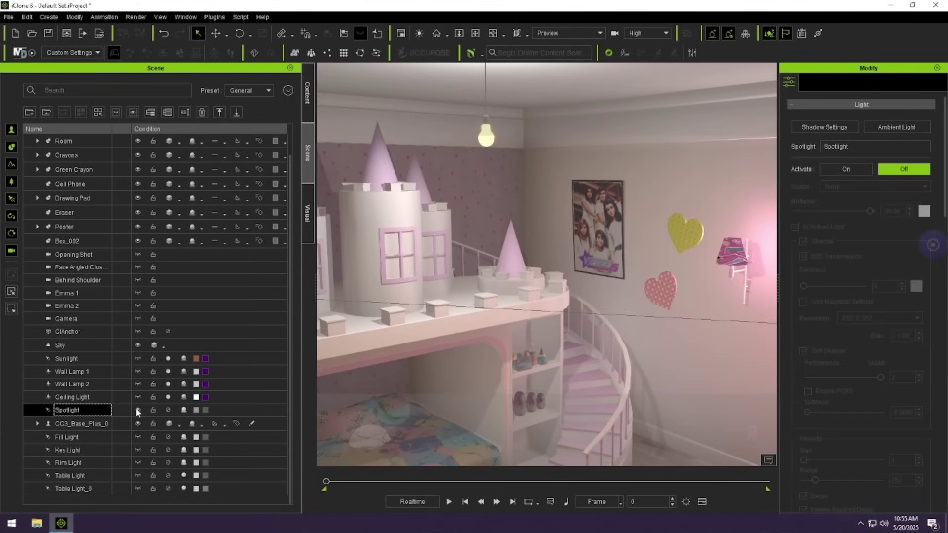
{"action": "left_click", "coordinate": [135, 397]}
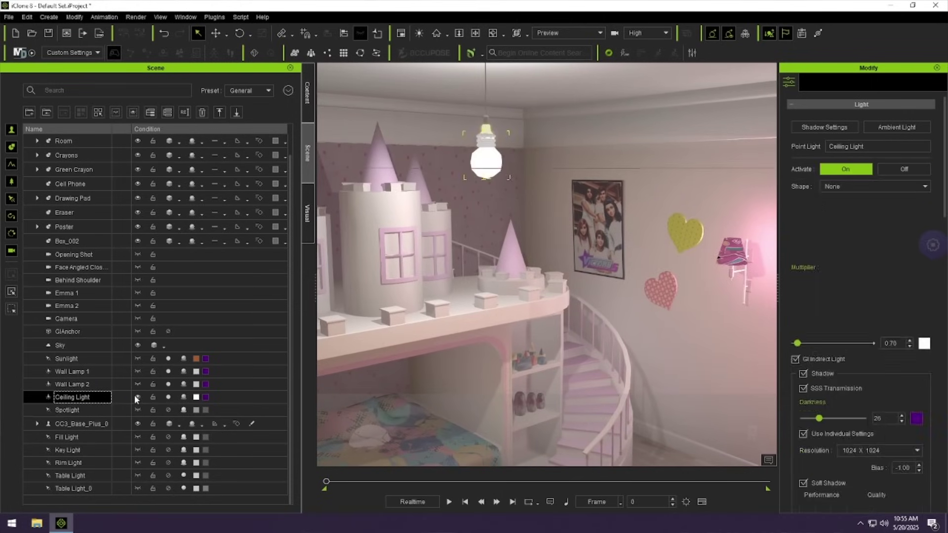
{"action": "left_click", "coordinate": [136, 384], "text": "ctrl"}
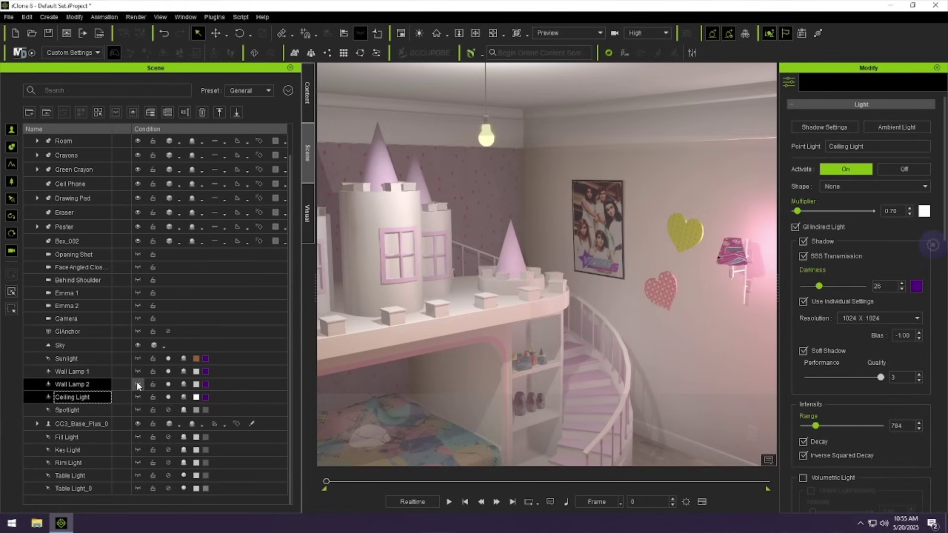
{"action": "left_click", "coordinate": [138, 385]}
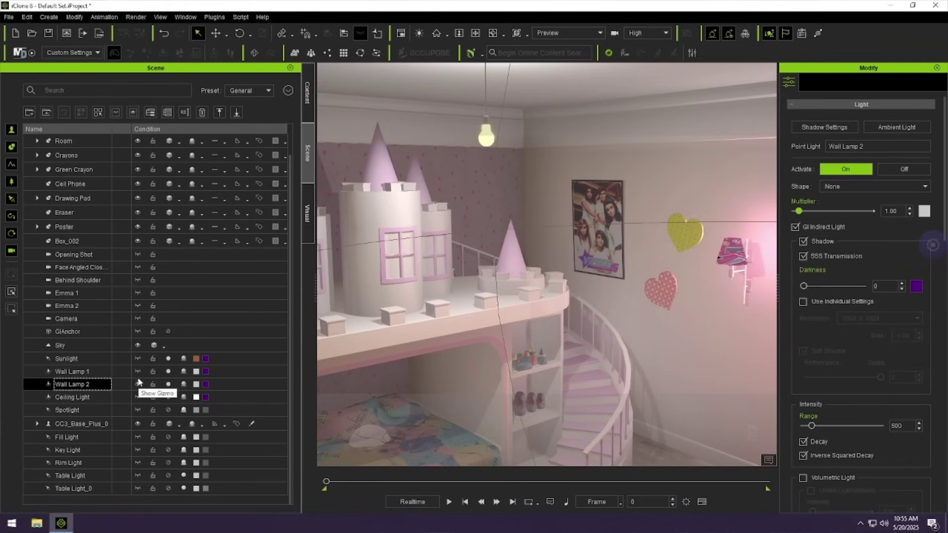
{"action": "left_click", "coordinate": [138, 372]}
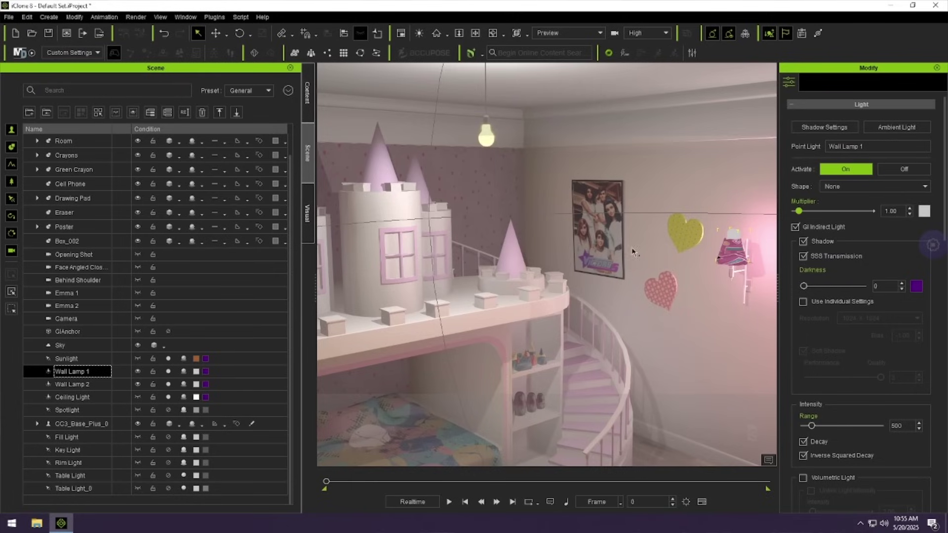
{"action": "left_click", "coordinate": [147, 384], "text": "ctrl"}
{"action": "left_click", "coordinate": [147, 384]}
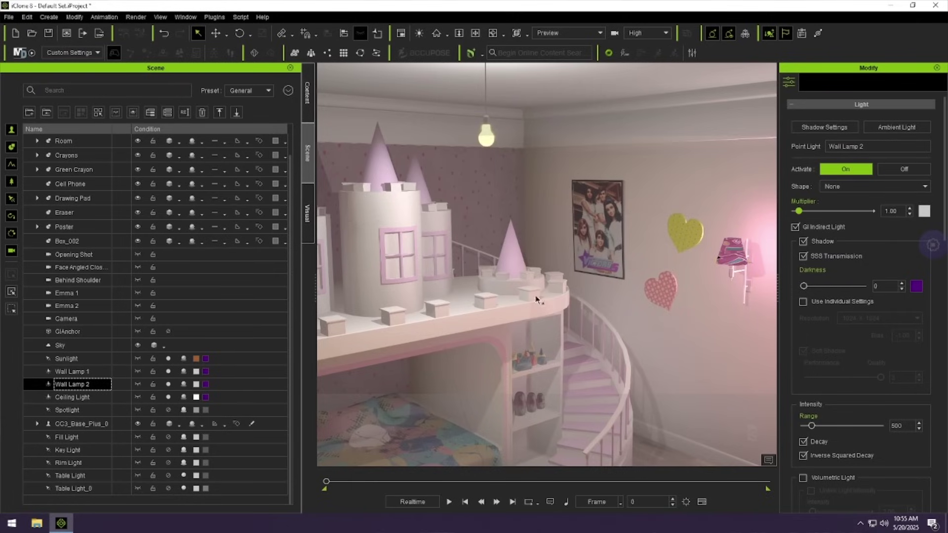
Examine how the lamps light the castle bed, the play table and the seated girl from several angles
{"action": "left_click_drag", "start_coordinate": [548, 304], "coordinate": [484, 297], "text": "alt"}
{"action": "middle_click_drag", "start_coordinate": [494, 280], "coordinate": [540, 298], "text": "alt"}
{"action": "right_click_drag", "start_coordinate": [541, 298], "coordinate": [514, 232]}
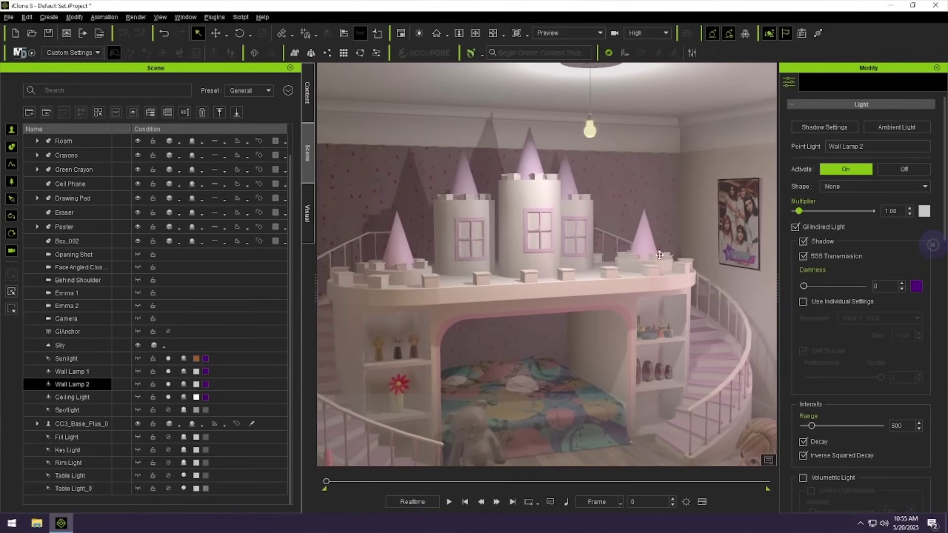
{"action": "middle_click_drag", "start_coordinate": [659, 255], "coordinate": [627, 200]}
{"action": "middle_click_drag", "start_coordinate": [663, 326], "coordinate": [608, 232]}
{"action": "left_click_drag", "start_coordinate": [656, 273], "coordinate": [685, 270], "text": "alt"}
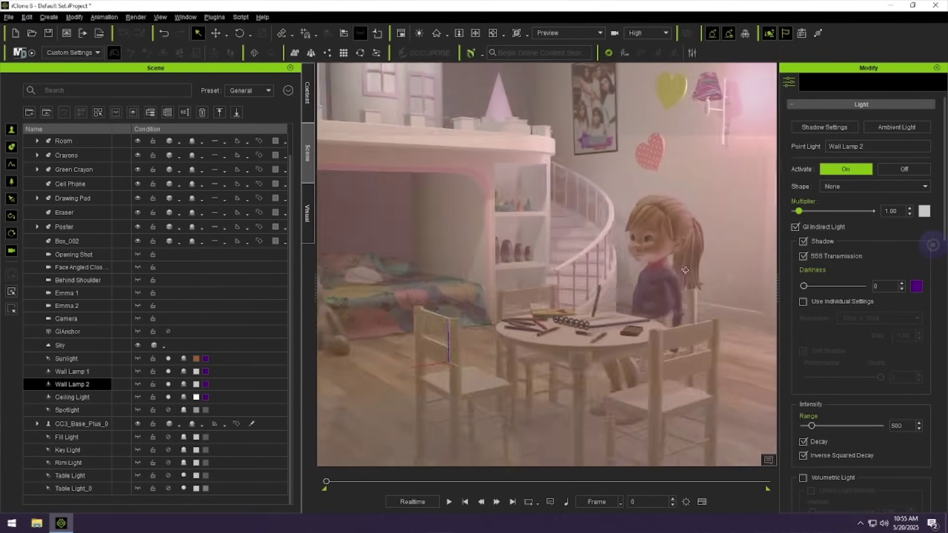
{"action": "right_click_drag", "start_coordinate": [685, 270], "coordinate": [725, 271]}
{"action": "right_click_drag", "start_coordinate": [593, 272], "coordinate": [624, 271]}
{"action": "mouse_move", "coordinate": [559, 273]}
{"action": "right_mouse_down"}
{"action": "mouse_move", "coordinate": [642, 271]}
{"action": "mouse_move", "coordinate": [484, 256]}
{"action": "right_mouse_up"}
{"action": "right_click_drag", "start_coordinate": [588, 266], "coordinate": [367, 359]}
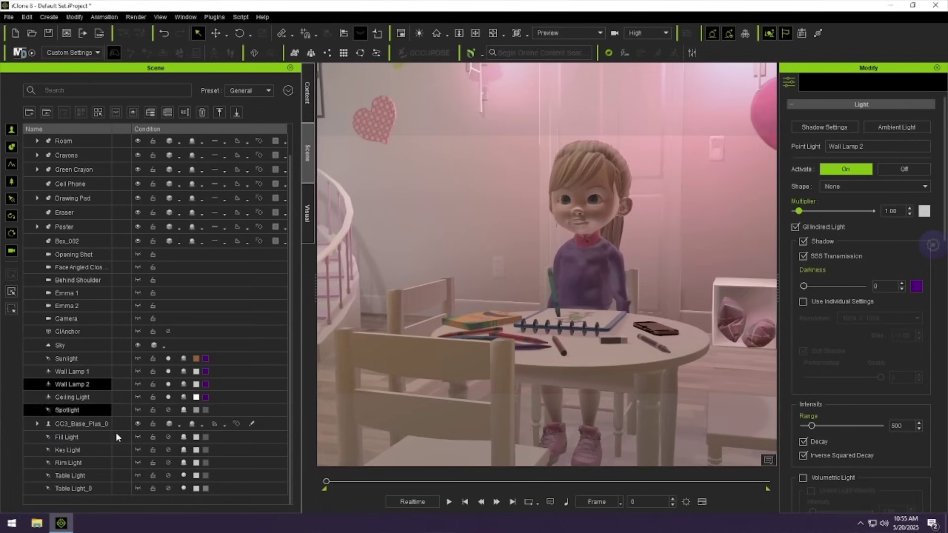
Turn on the purple Spotlight and show its gizmo to see its beam outside the room
{"action": "left_click", "coordinate": [168, 410]}
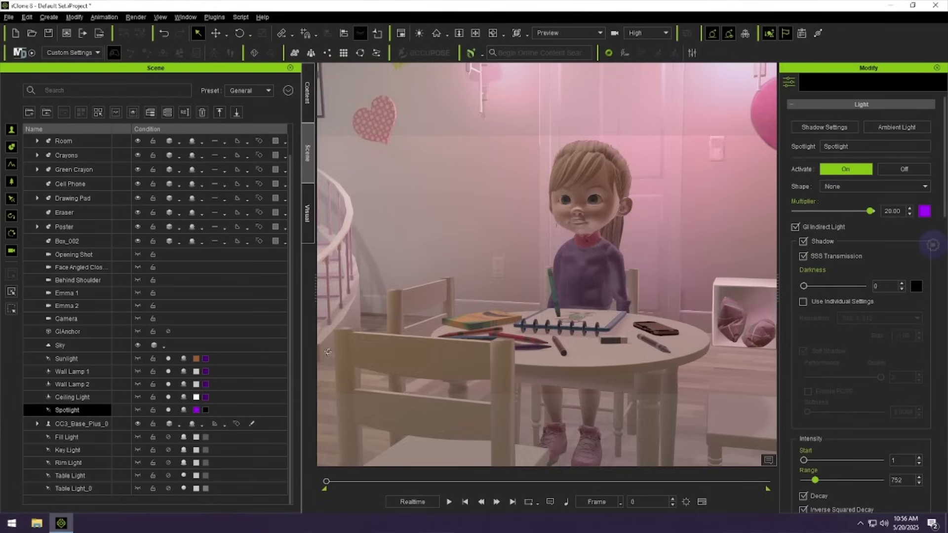
{"action": "right_click_drag", "start_coordinate": [367, 359], "coordinate": [468, 357]}
{"action": "right_click_drag", "start_coordinate": [410, 352], "coordinate": [662, 341]}
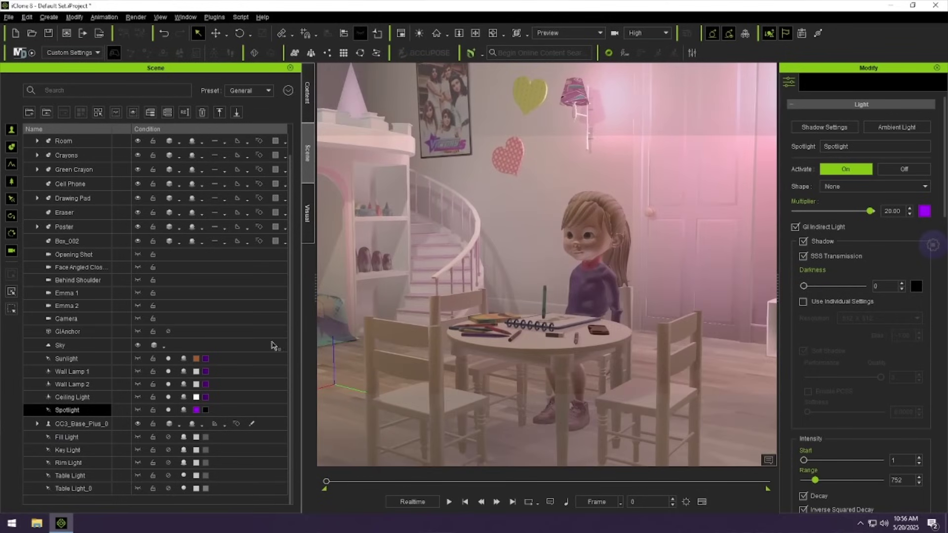
{"action": "left_click", "coordinate": [137, 409]}
{"action": "right_click_drag", "start_coordinate": [474, 328], "coordinate": [504, 319], "text": "alt"}
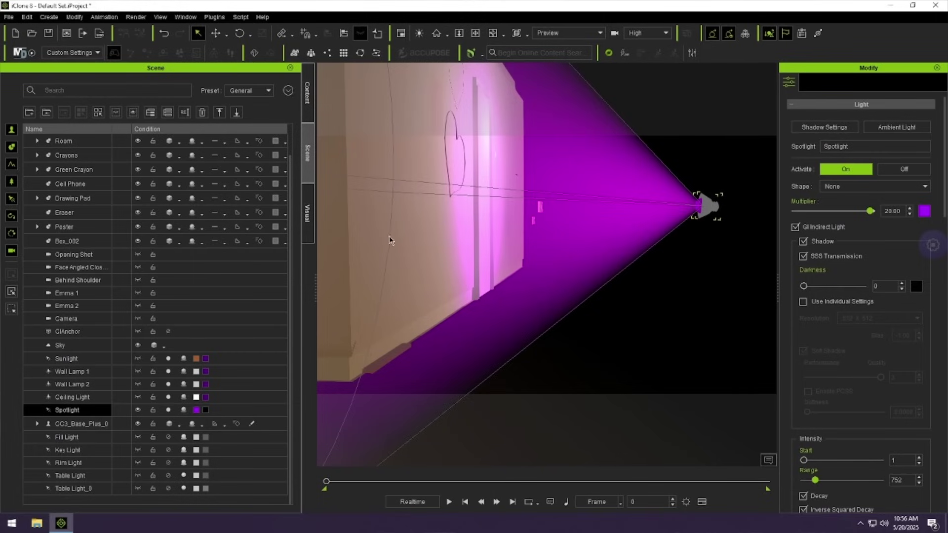
Hide the Room's Main Door so the purple spotlight shines in, and view the scene through the Opening Shot camera
{"action": "scroll", "coordinate": [515, 276], "scroll_direction": "up", "scroll_amount": 10}
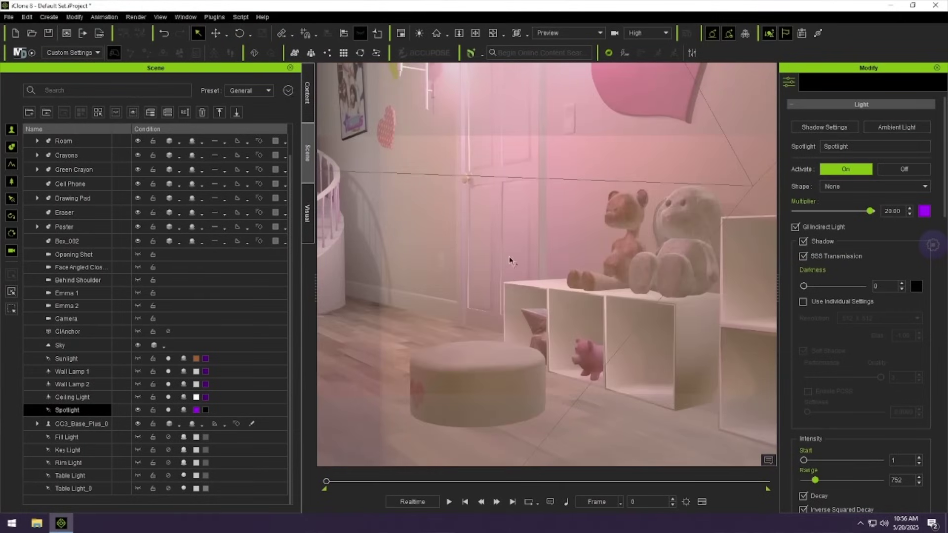
{"action": "middle_click_drag", "start_coordinate": [527, 319], "coordinate": [559, 416], "text": "alt"}
{"action": "middle_click_drag", "start_coordinate": [448, 269], "coordinate": [564, 266], "text": "alt"}
{"action": "left_click", "coordinate": [565, 267]}
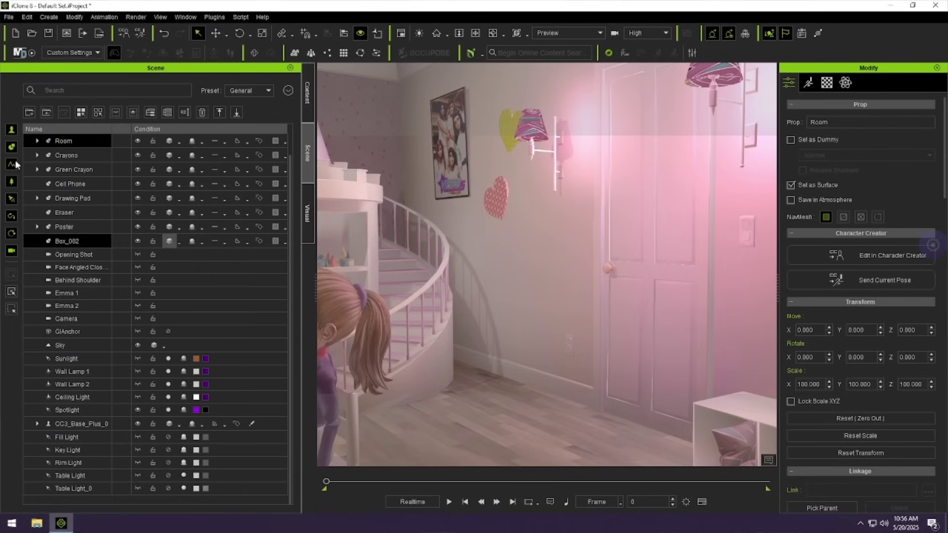
{"action": "left_click", "coordinate": [37, 141]}
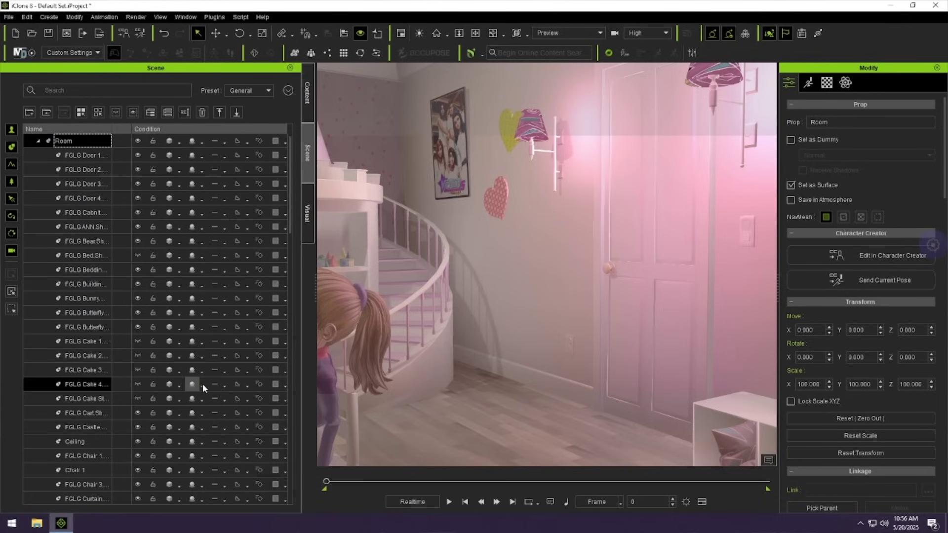
{"action": "left_click_drag", "start_coordinate": [290, 203], "coordinate": [288, 268]}
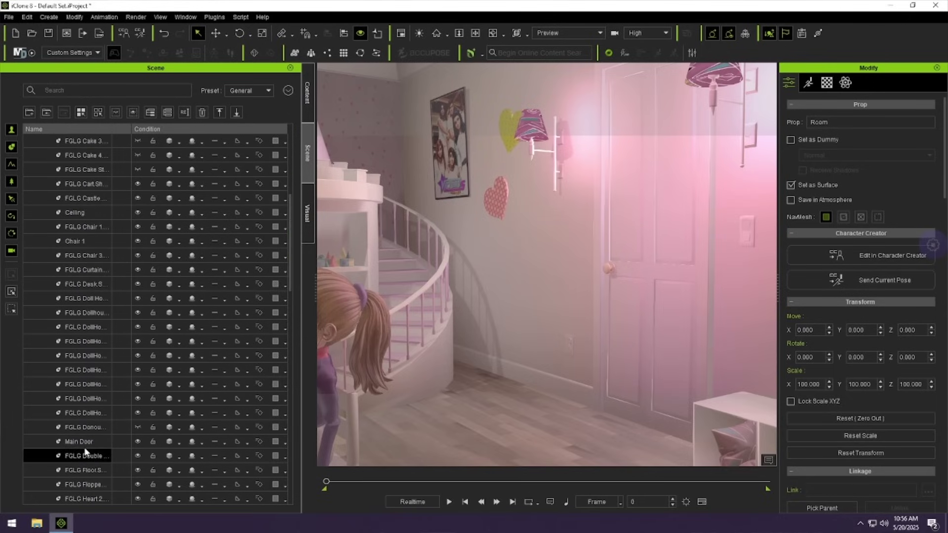
{"action": "left_click", "coordinate": [138, 443]}
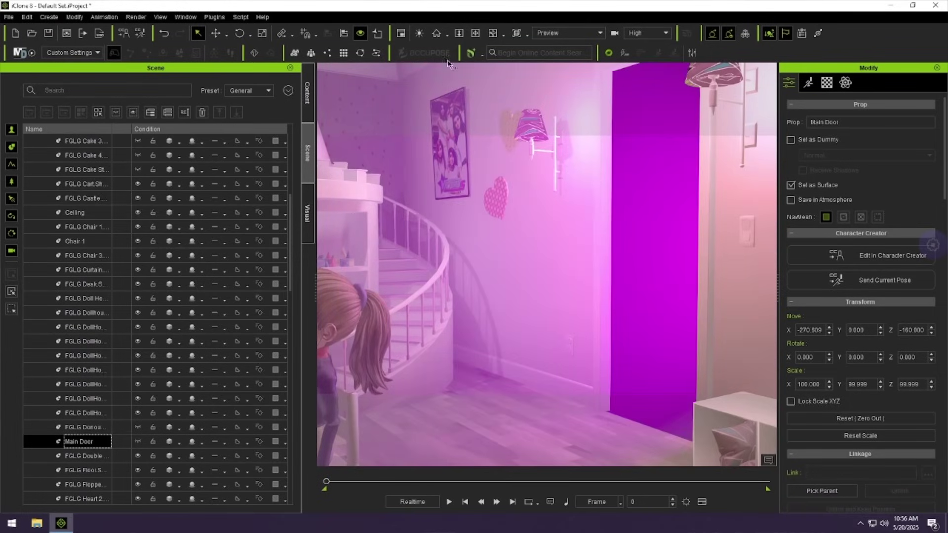
{"action": "left_click", "coordinate": [551, 33]}
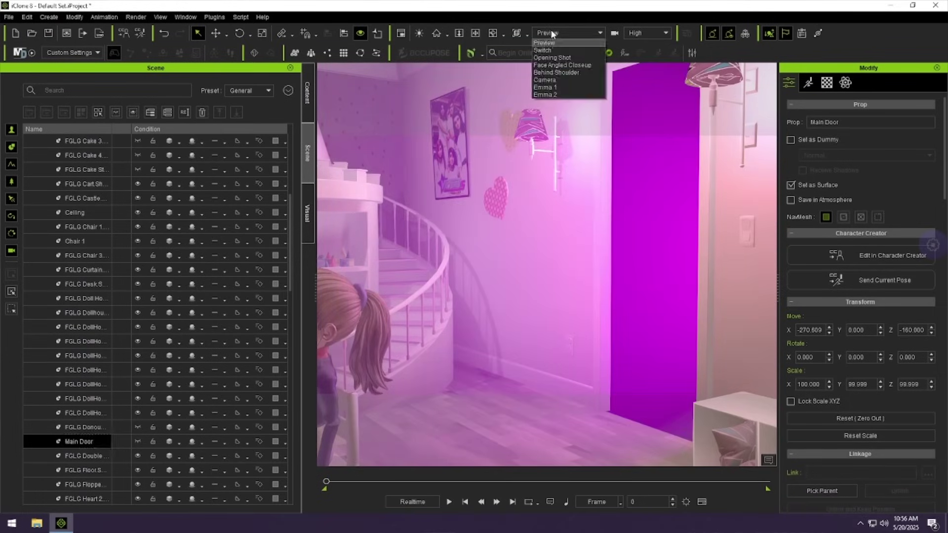
{"action": "left_click", "coordinate": [552, 57]}
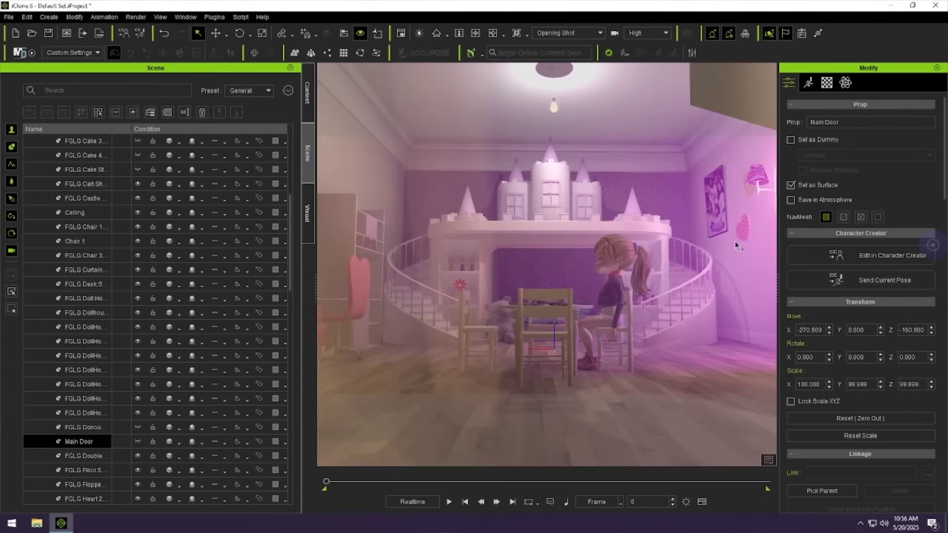
Unhide the Room's Main Door to block the purple spotlight and return to the Preview camera
{"action": "left_click", "coordinate": [138, 442]}
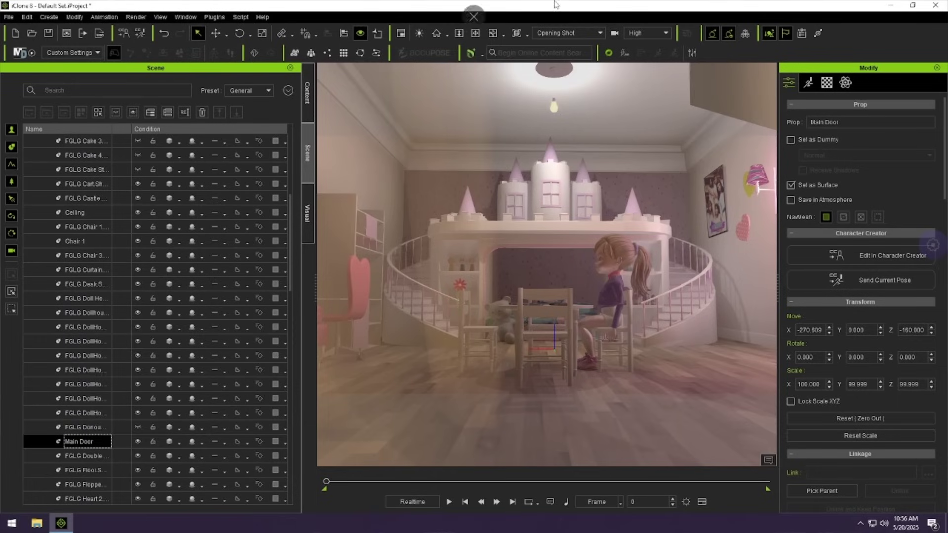
{"action": "left_click", "coordinate": [560, 33]}
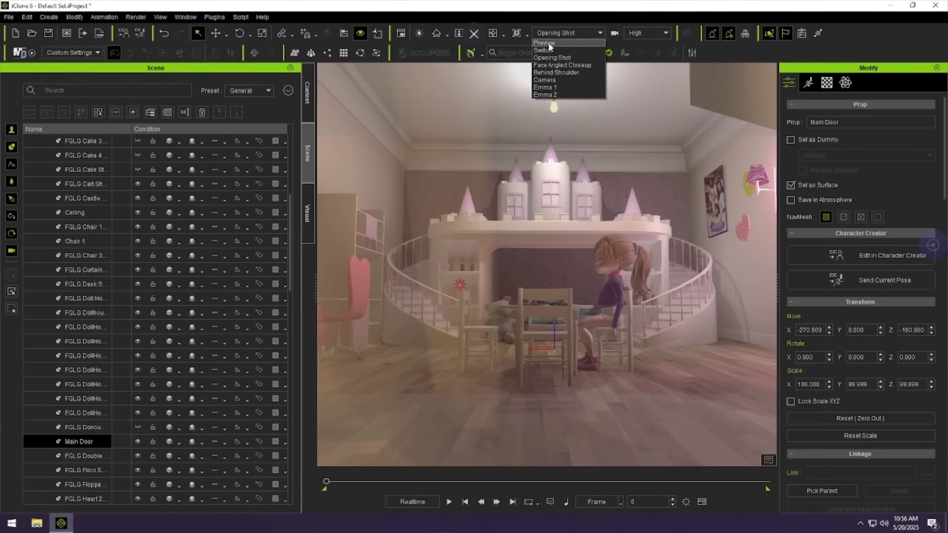
{"action": "left_click", "coordinate": [555, 43]}
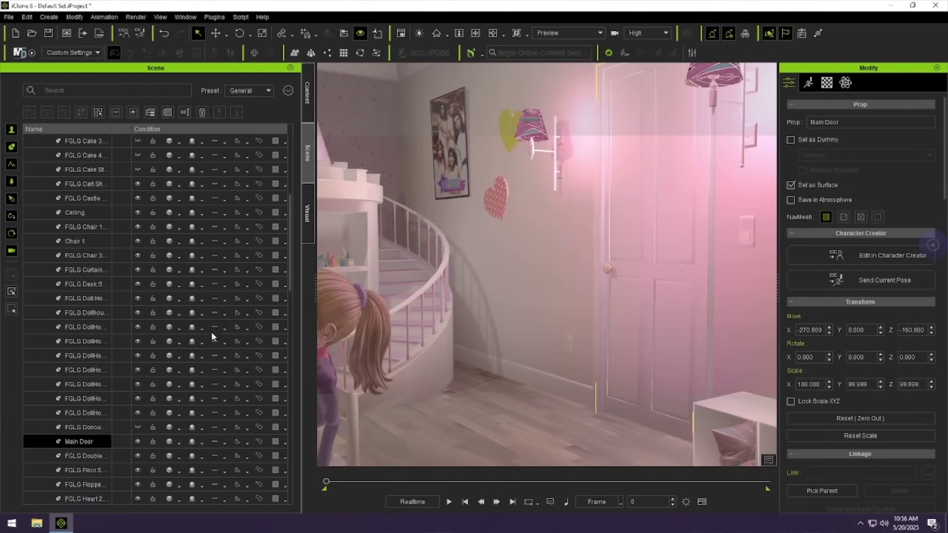
Collapse the Room group in the scene list to reach the character and table lights
{"action": "left_click", "coordinate": [308, 210]}
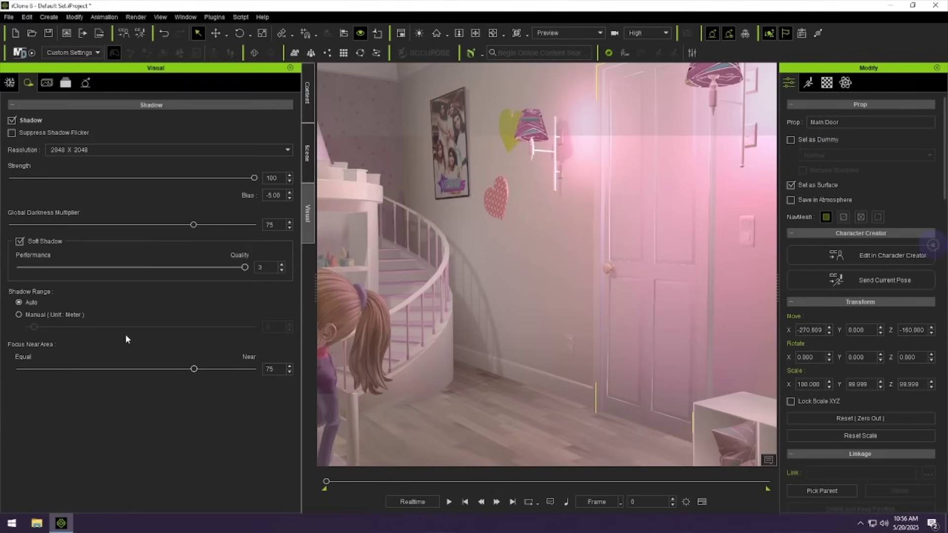
{"action": "left_click", "coordinate": [307, 153]}
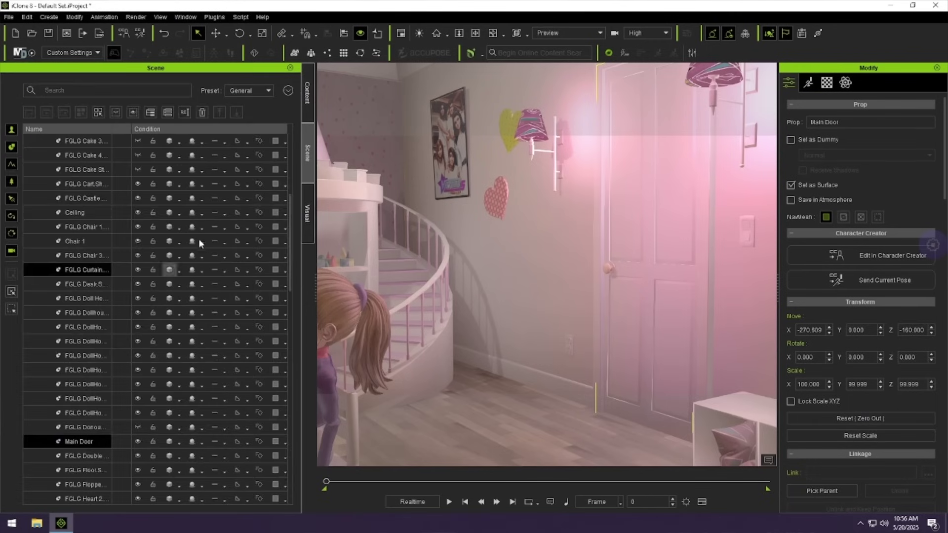
{"action": "left_click_drag", "start_coordinate": [293, 201], "coordinate": [291, 139]}
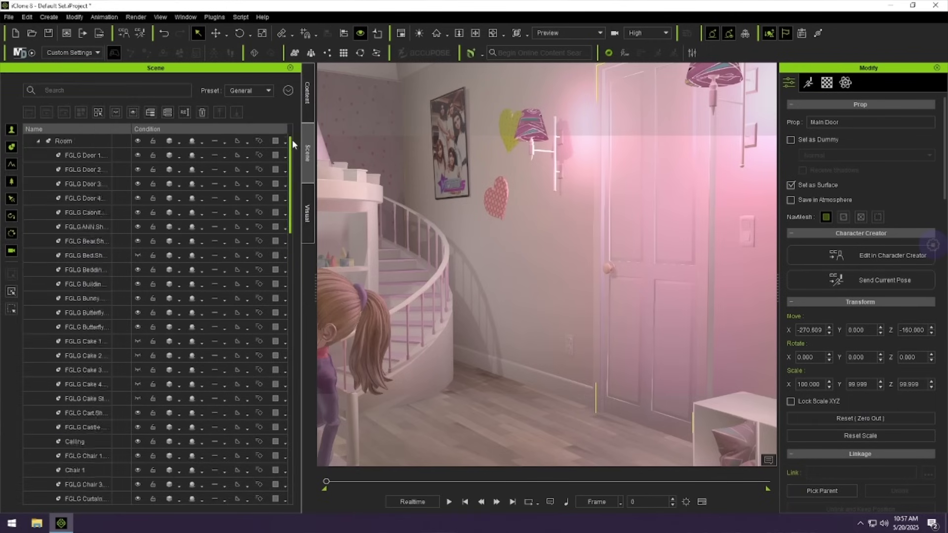
{"action": "left_click", "coordinate": [39, 168]}
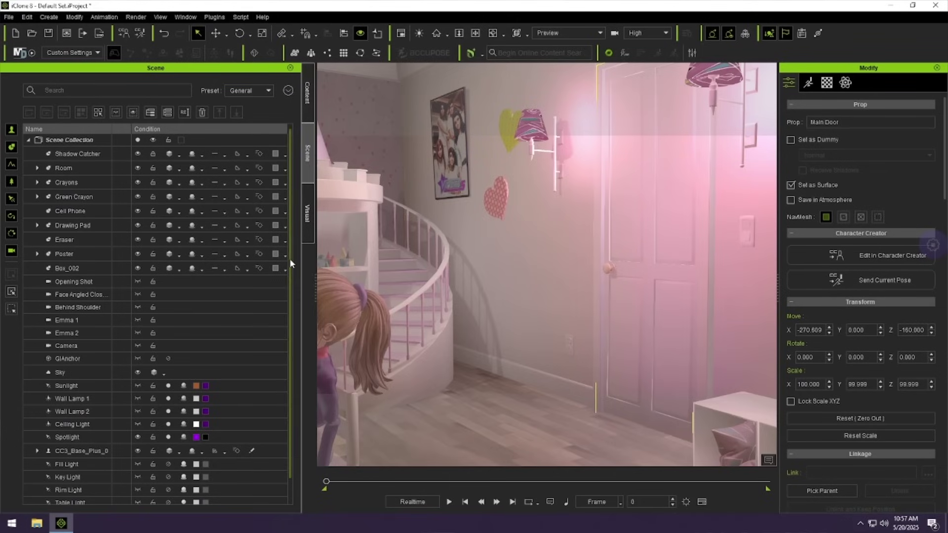
{"action": "left_click_drag", "start_coordinate": [289, 259], "coordinate": [292, 346]}
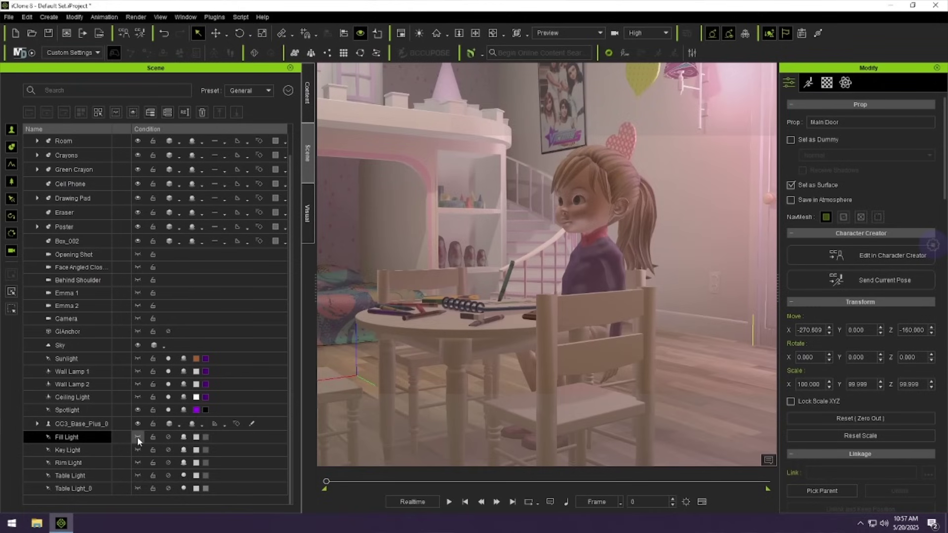
Show the Fill Light's gizmo, turn the light on and view the girl close up from the front
{"action": "left_click", "coordinate": [138, 437]}
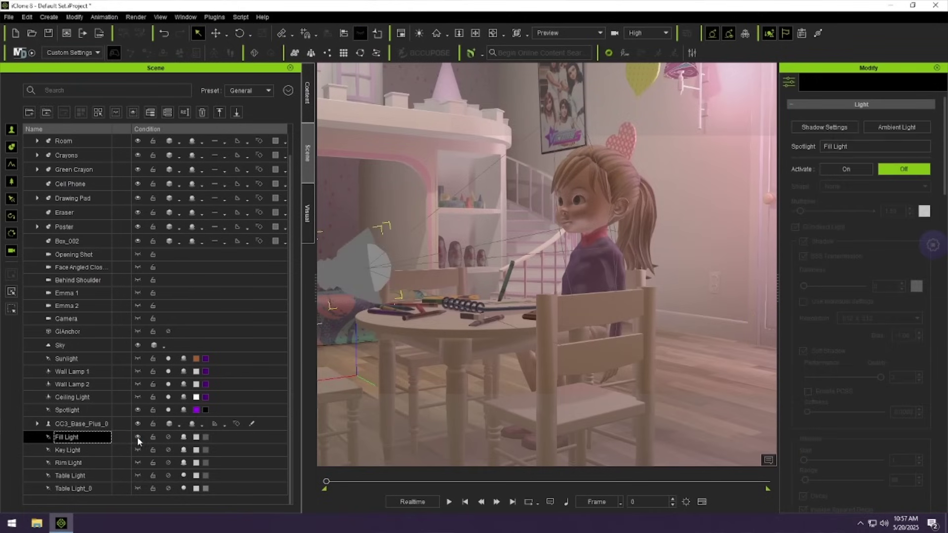
{"action": "left_click", "coordinate": [168, 437]}
{"action": "right_click_drag", "start_coordinate": [475, 341], "coordinate": [596, 344]}
{"action": "right_click_drag", "start_coordinate": [540, 325], "coordinate": [587, 319]}
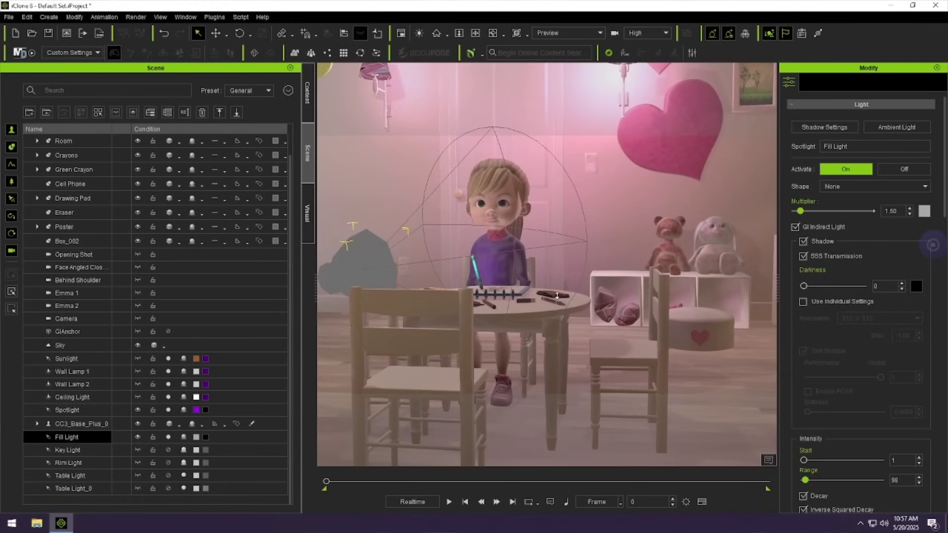
{"action": "scroll", "coordinate": [557, 296], "scroll_direction": "up", "scroll_amount": 3}
{"action": "scroll", "coordinate": [557, 296], "scroll_direction": "up", "scroll_amount": 3}
Turn on the Key Light and check its gizmo, leaving both the Key Light and Fill Light gizmos hidden
{"action": "left_click", "coordinate": [176, 453], "text": "ctrl"}
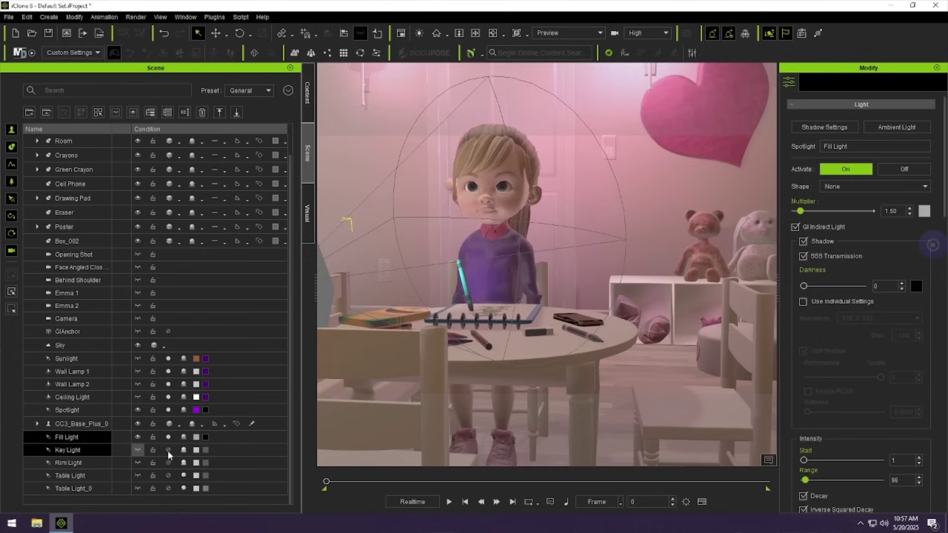
{"action": "left_click", "coordinate": [168, 451]}
{"action": "left_click", "coordinate": [138, 450]}
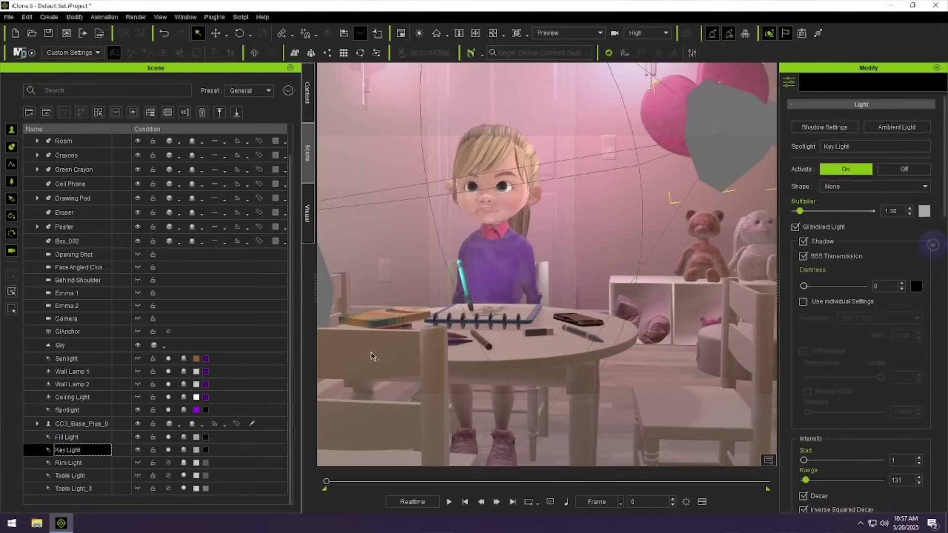
{"action": "left_click", "coordinate": [138, 438]}
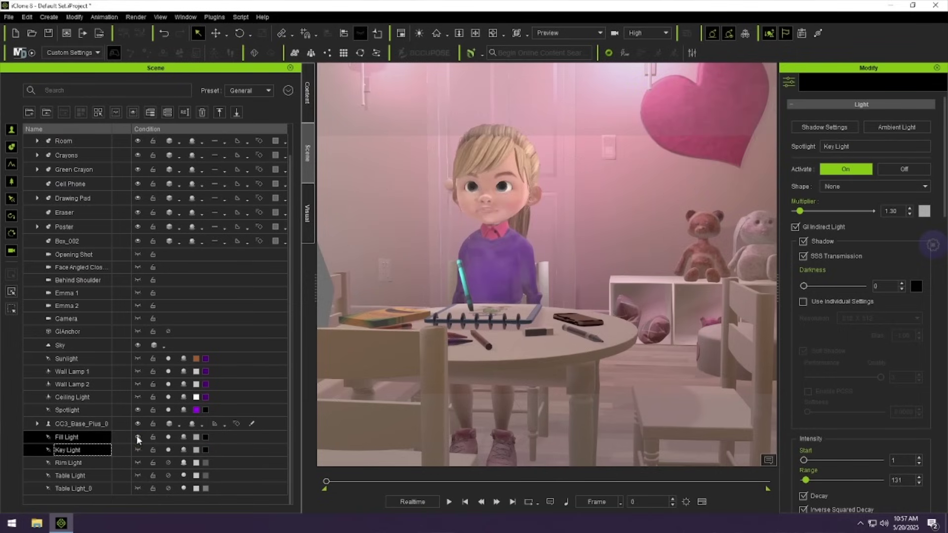
Turn on the Rim Light, comparing the girl with and without it
{"action": "left_click", "coordinate": [138, 462]}
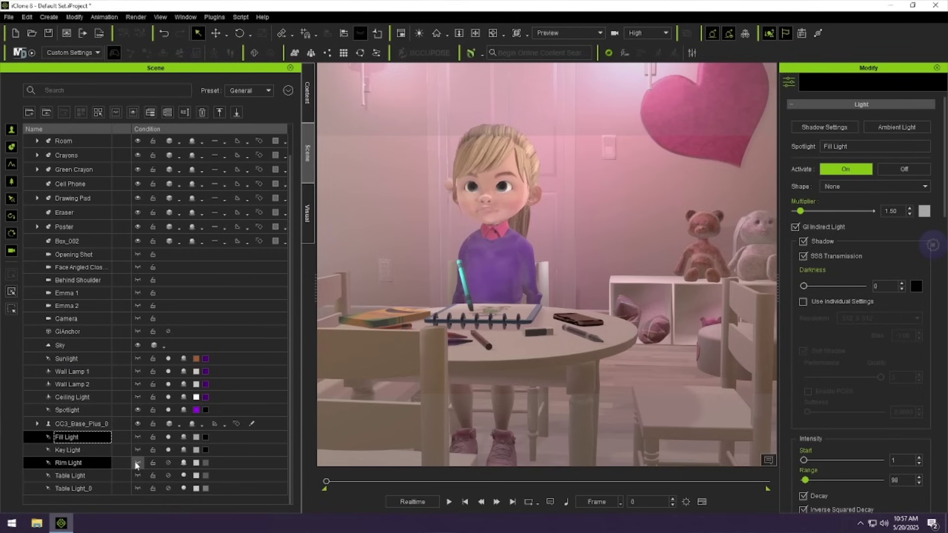
{"action": "left_click", "coordinate": [167, 463]}
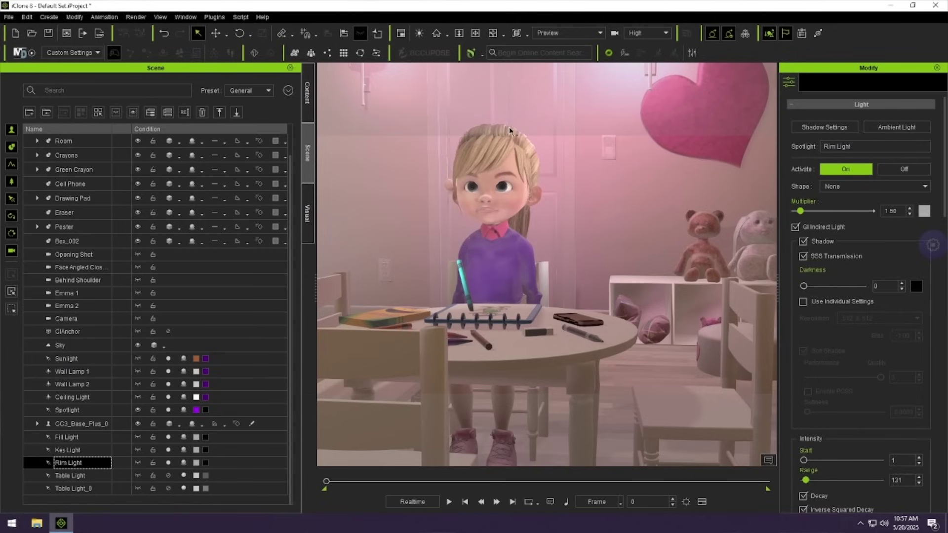
{"action": "left_click", "coordinate": [168, 462]}
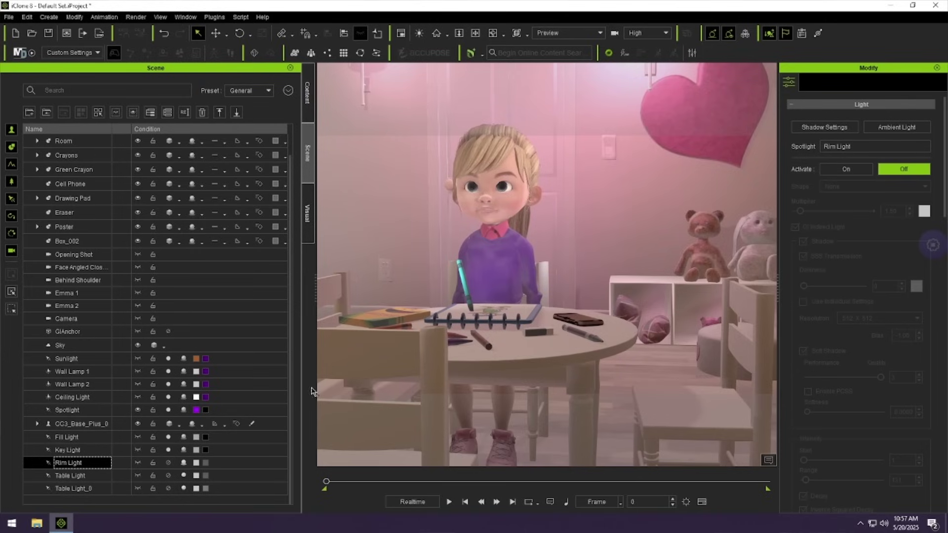
{"action": "left_click", "coordinate": [168, 462]}
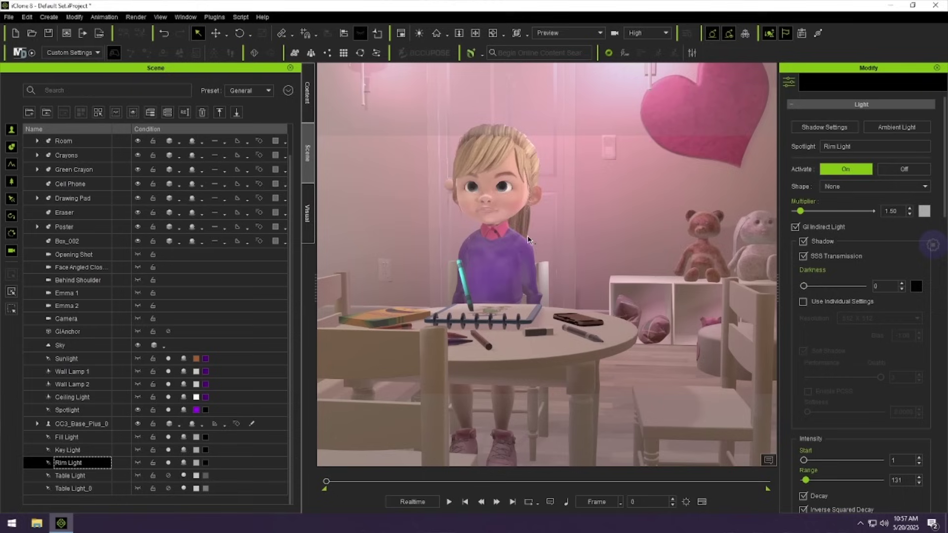
Turn on the Table Light and compare the play table and drawing with and without it from above
{"action": "left_click_drag", "start_coordinate": [607, 261], "coordinate": [566, 281], "text": "alt"}
{"action": "middle_click_drag", "start_coordinate": [568, 232], "coordinate": [651, 254], "text": "alt"}
{"action": "left_click_drag", "start_coordinate": [613, 252], "coordinate": [580, 249], "text": "alt"}
{"action": "middle_click_drag", "start_coordinate": [583, 268], "coordinate": [667, 262], "text": "alt"}
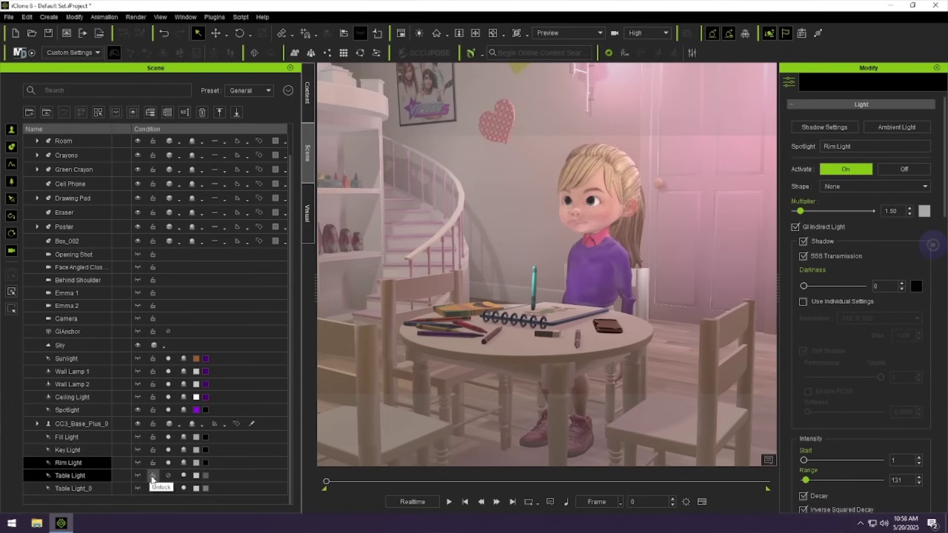
{"action": "left_click", "coordinate": [168, 476]}
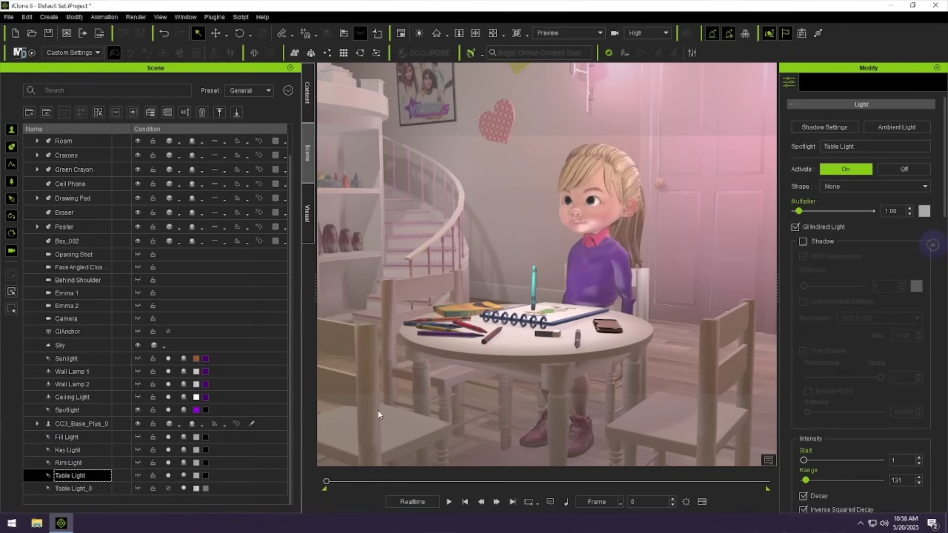
{"action": "left_click_drag", "start_coordinate": [549, 305], "coordinate": [500, 301], "text": "alt"}
{"action": "right_click_drag", "start_coordinate": [500, 300], "coordinate": [474, 370]}
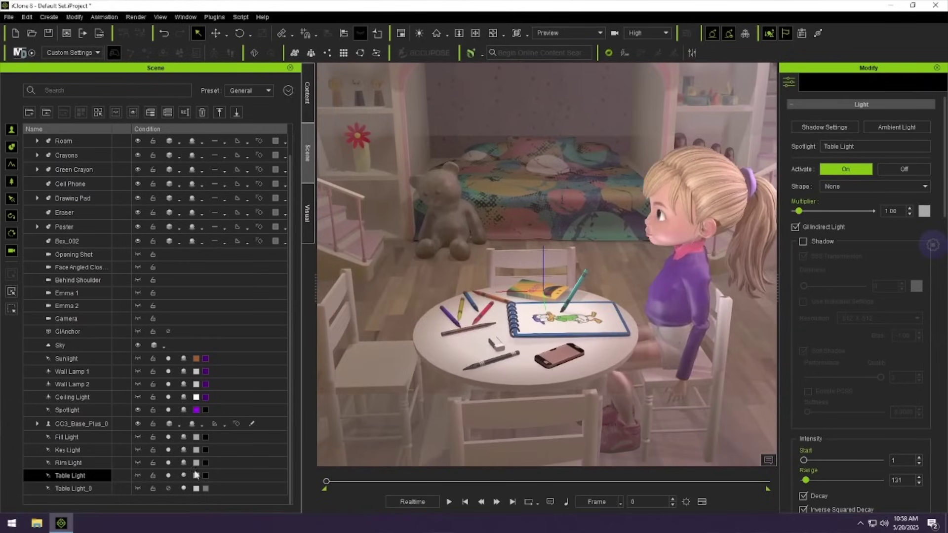
{"action": "left_click", "coordinate": [168, 475]}
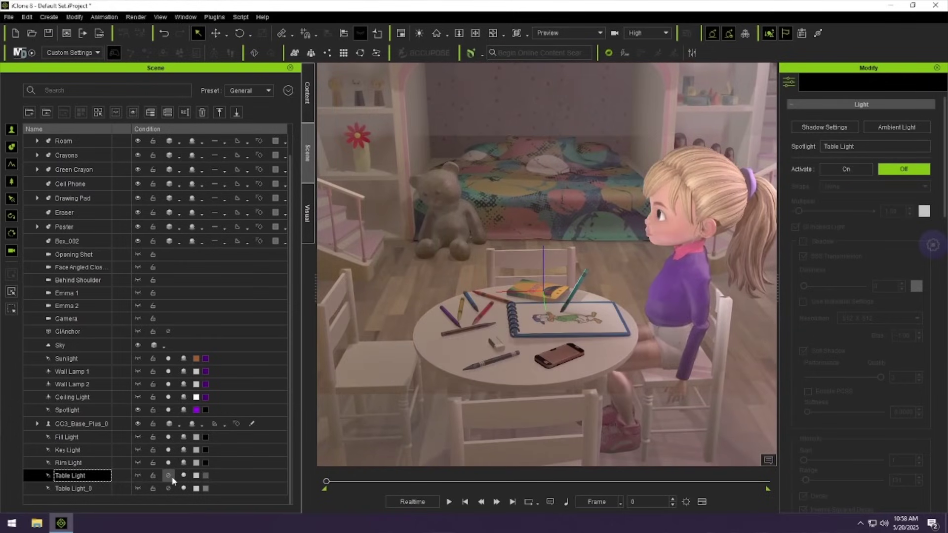
{"action": "left_click", "coordinate": [169, 476]}
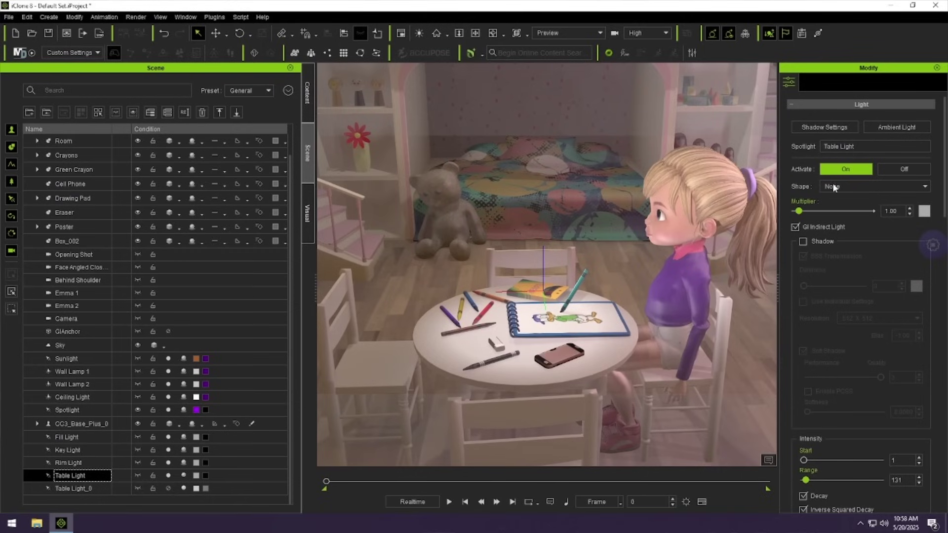
Check the Table Light's effect on the drawing pad through the Behind Shoulder camera, then return to Preview
{"action": "left_click_drag", "start_coordinate": [568, 324], "coordinate": [562, 294], "text": "alt"}
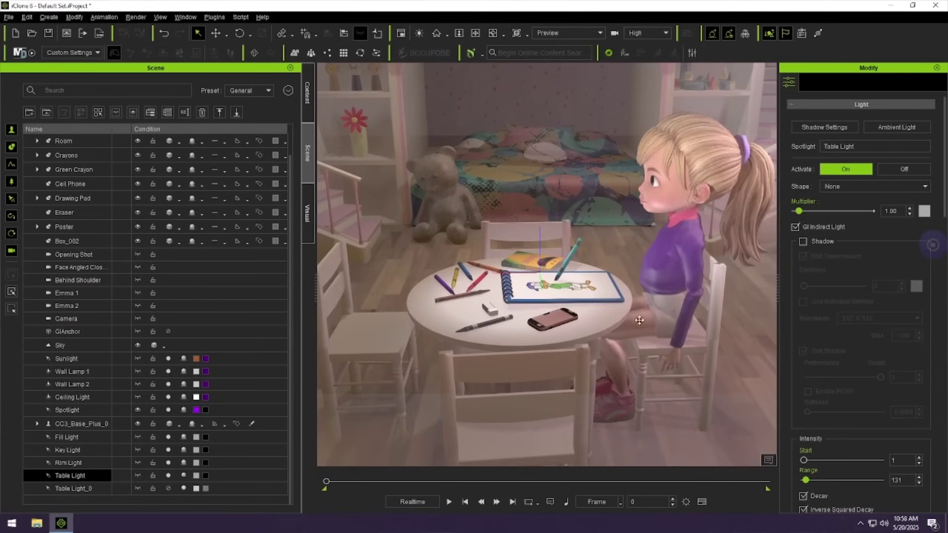
{"action": "right_click_drag", "start_coordinate": [606, 320], "coordinate": [494, 350], "text": "alt"}
{"action": "left_click", "coordinate": [553, 32]}
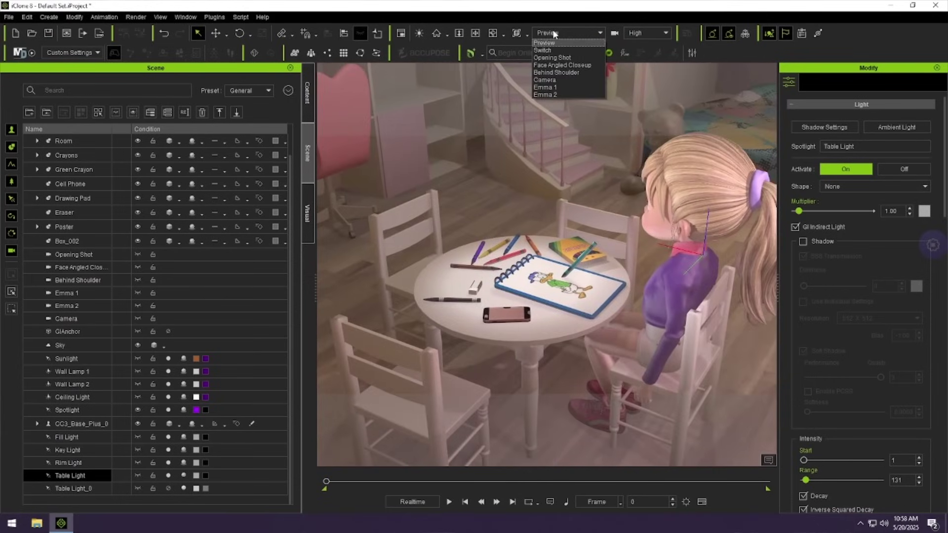
{"action": "left_click", "coordinate": [557, 73]}
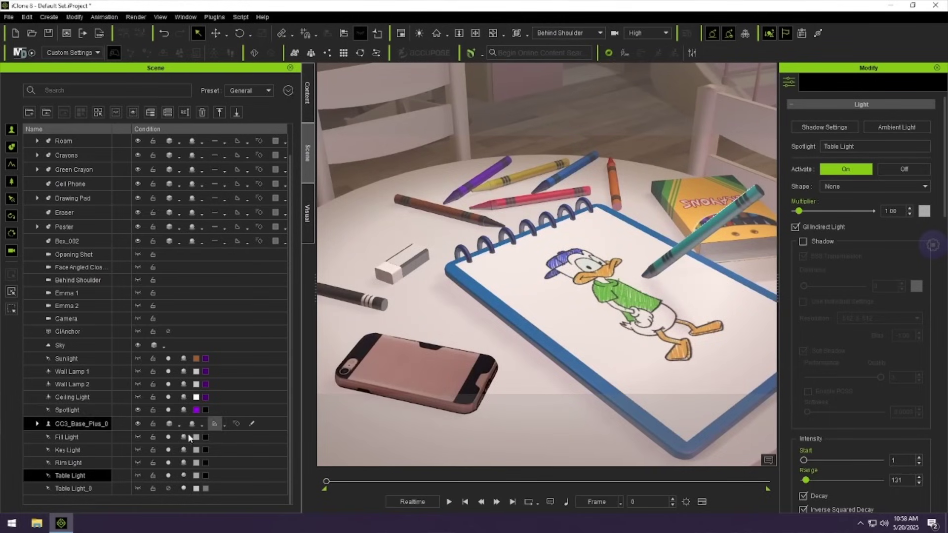
{"action": "left_click", "coordinate": [168, 475]}
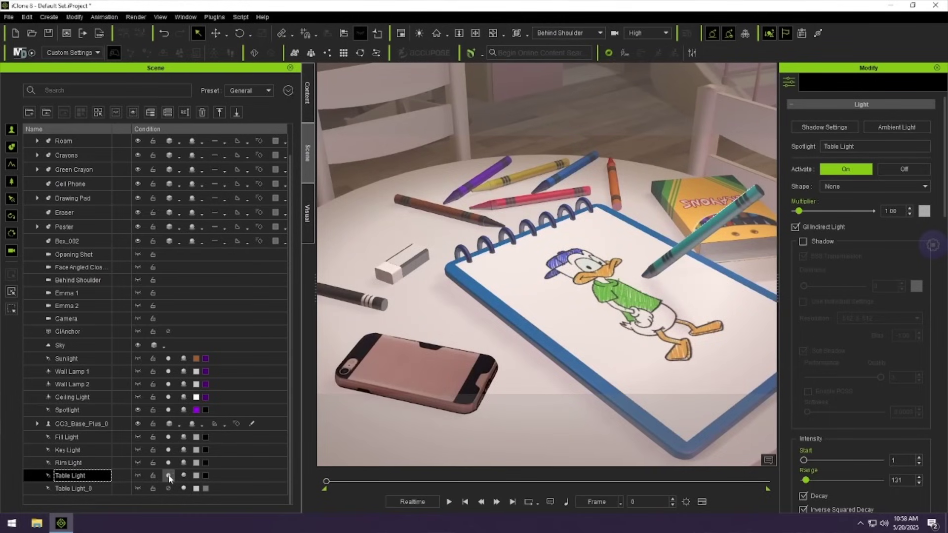
{"action": "left_click", "coordinate": [169, 476]}
{"action": "left_click", "coordinate": [554, 32]}
{"action": "left_click", "coordinate": [453, 176]}
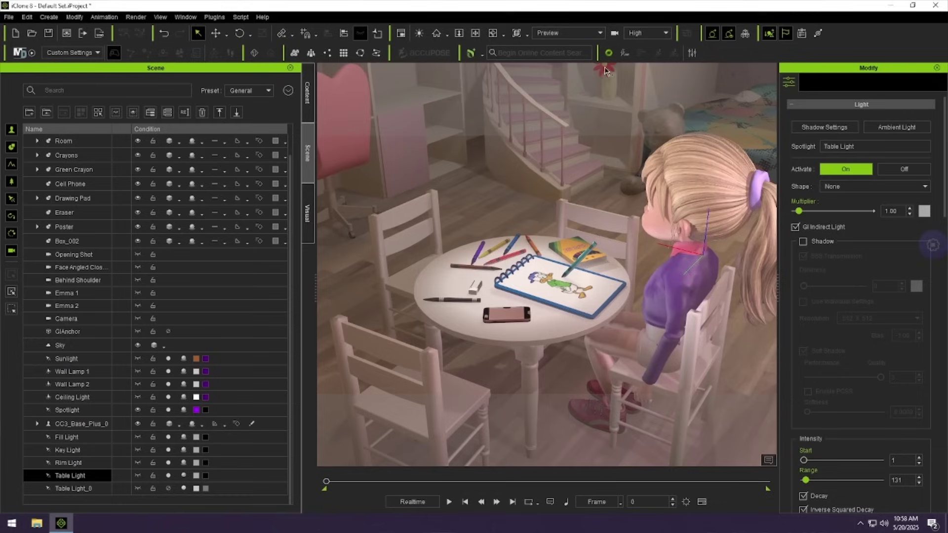
View the room through the Opening Shot camera and turn on the orange Table Light_0
{"action": "left_click", "coordinate": [552, 33]}
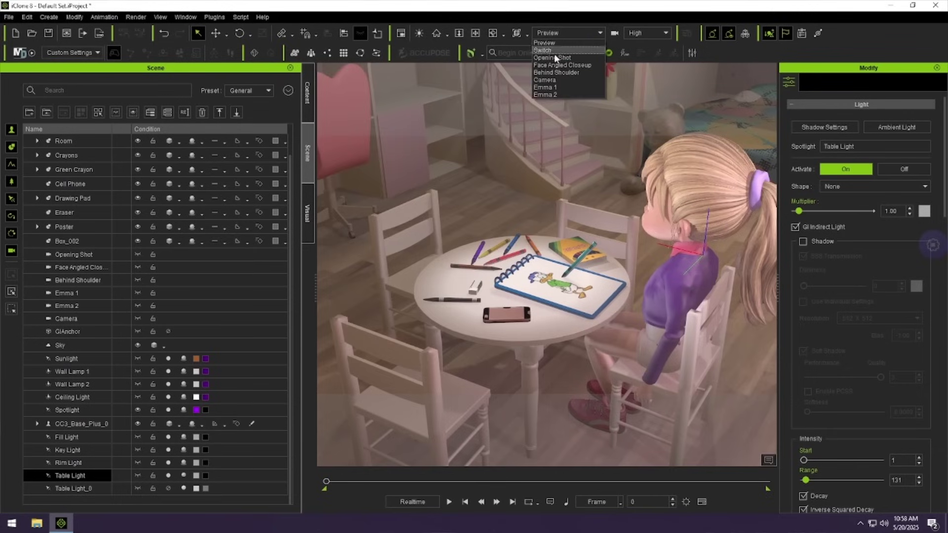
{"action": "left_click", "coordinate": [555, 51]}
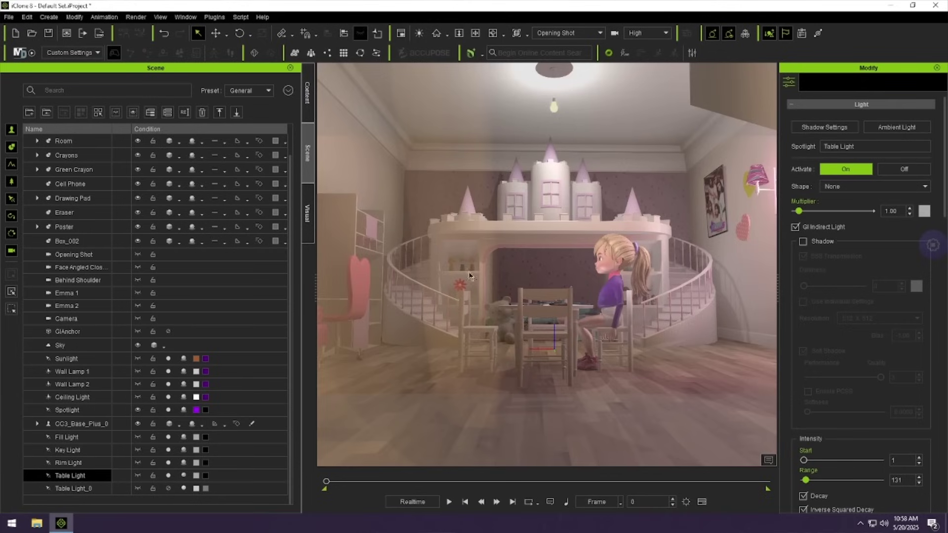
{"action": "left_click", "coordinate": [169, 488]}
{"action": "left_click", "coordinate": [168, 488]}
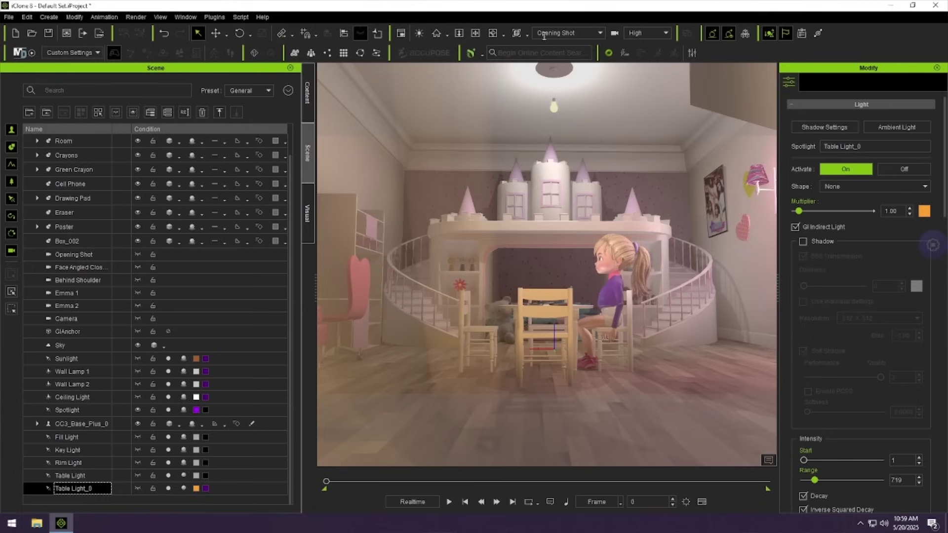
Return to the Preview camera and examine how the orange light warms the table, chairs and girl
{"action": "left_click", "coordinate": [561, 32]}
{"action": "left_click", "coordinate": [550, 43]}
{"action": "left_click_drag", "start_coordinate": [575, 227], "coordinate": [637, 274], "text": "alt"}
{"action": "right_click_drag", "start_coordinate": [637, 274], "coordinate": [467, 250]}
{"action": "right_click_drag", "start_coordinate": [572, 258], "coordinate": [601, 258]}
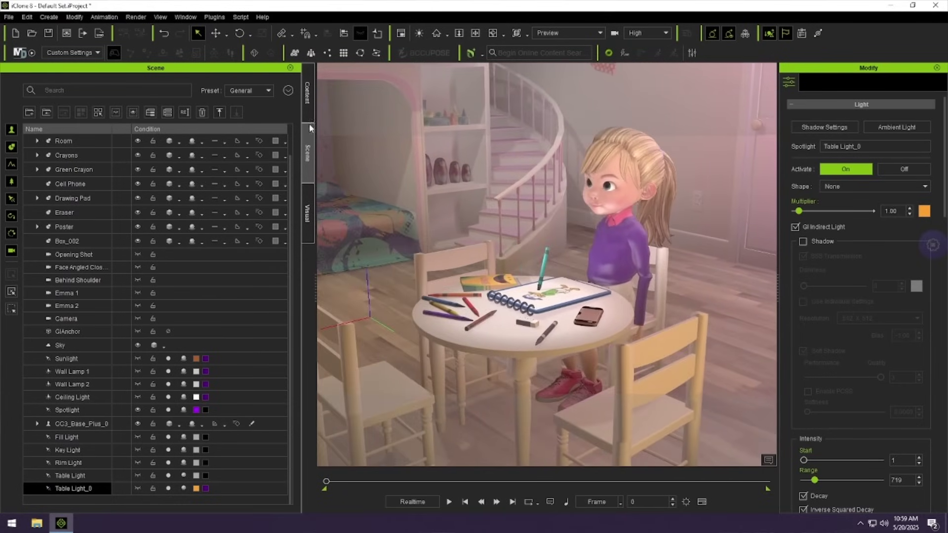
Enable the LUT_Desert Sun post effect in the effect list
{"action": "left_click", "coordinate": [308, 93]}
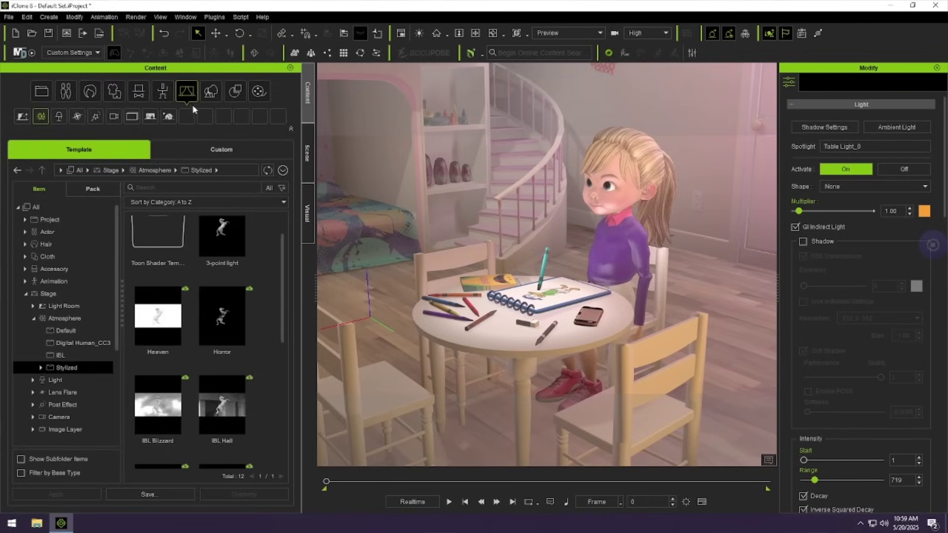
{"action": "left_click", "coordinate": [309, 206]}
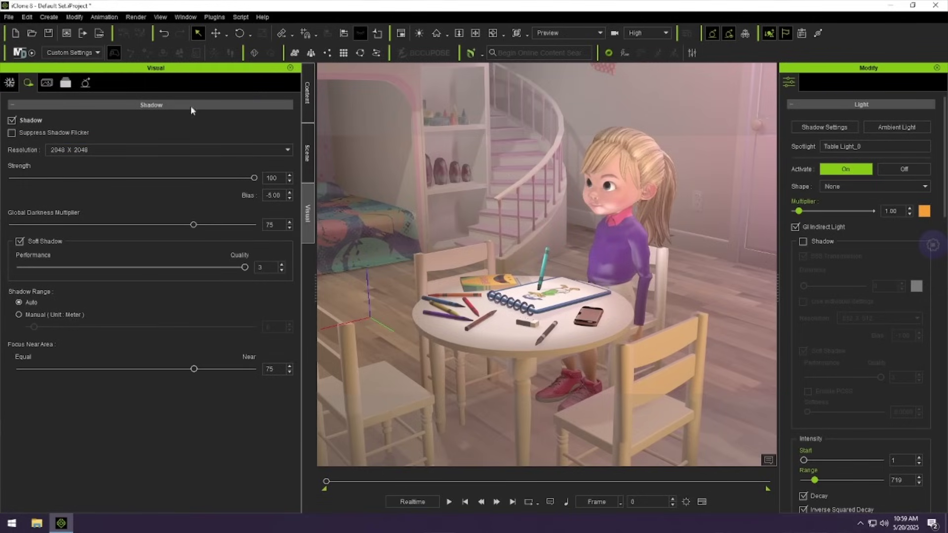
{"action": "left_click", "coordinate": [68, 84]}
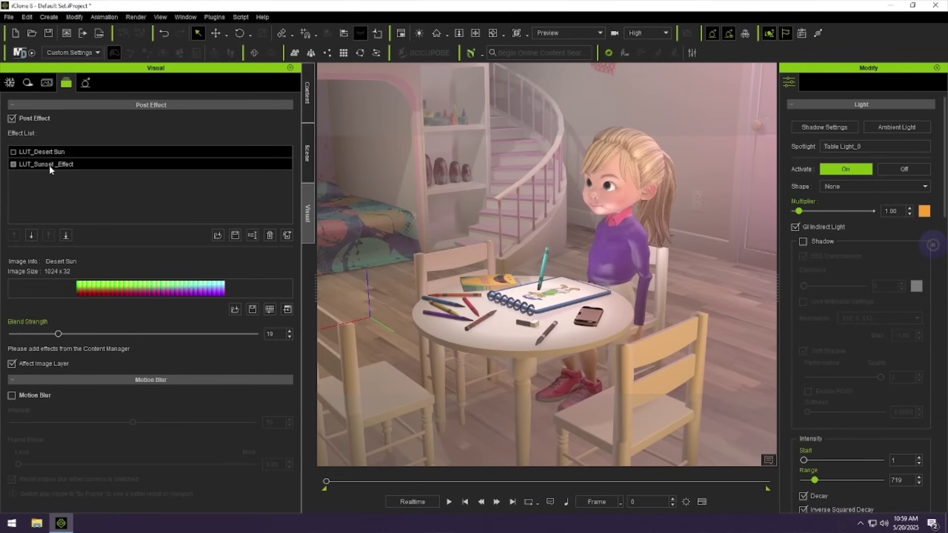
{"action": "left_click", "coordinate": [14, 153]}
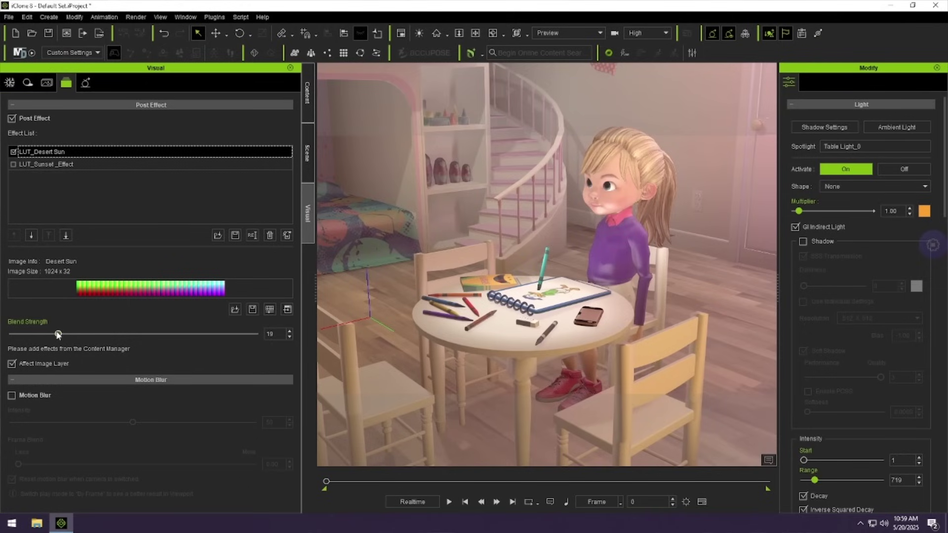
Set the blend strength of the LUT_Desert Sun effect to 20
{"action": "left_click", "coordinate": [88, 335]}
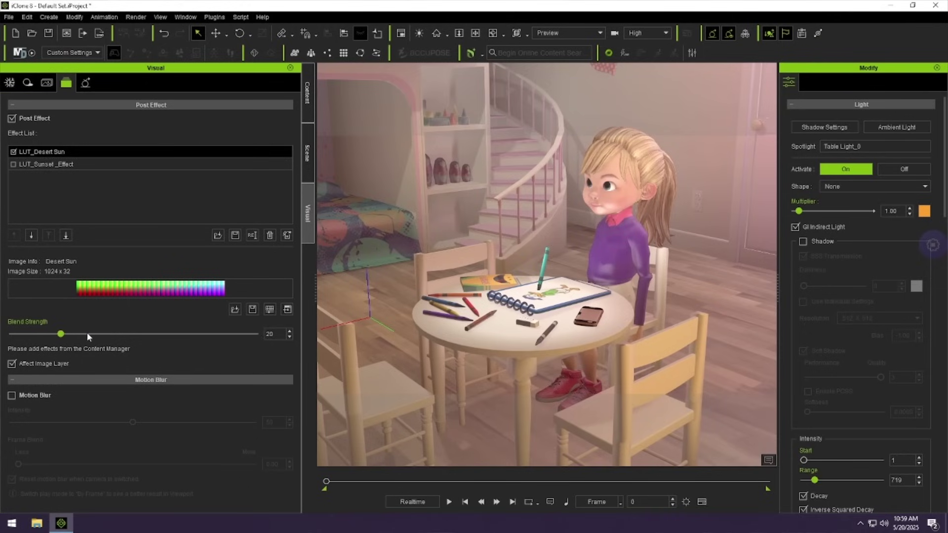
{"action": "left_click_drag", "start_coordinate": [194, 335], "coordinate": [64, 336]}
Enable the LUT_Sunset _Effect post effect, try different blend strengths for it and settle on 74
{"action": "left_click", "coordinate": [29, 169]}
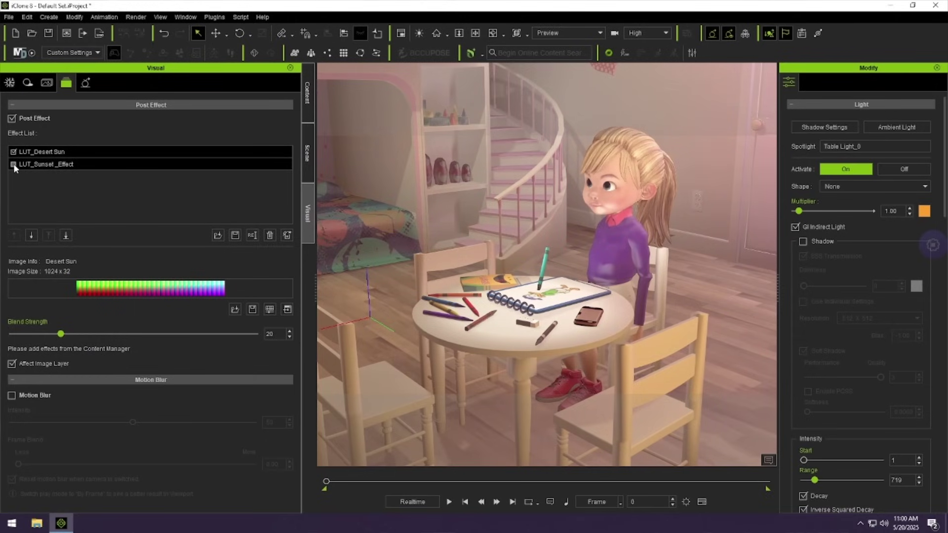
{"action": "left_click", "coordinate": [14, 165]}
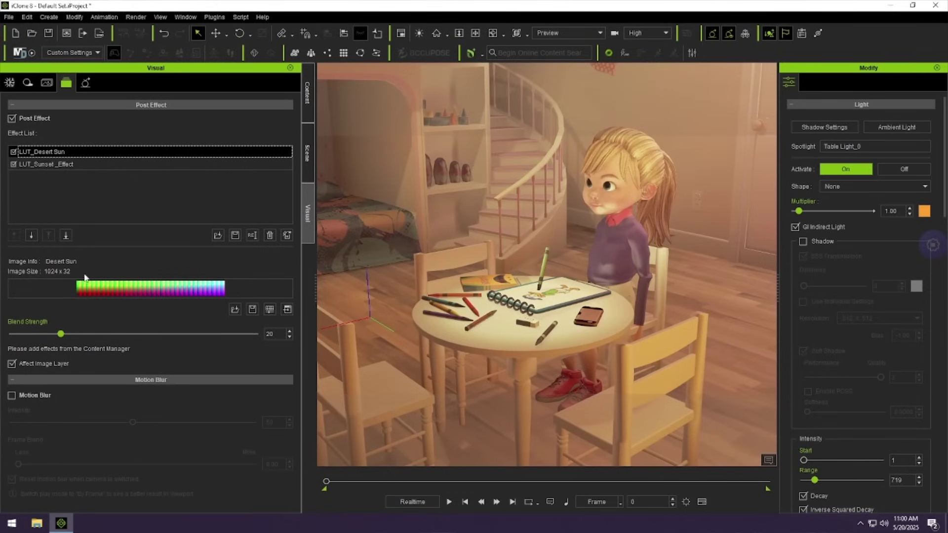
{"action": "left_click", "coordinate": [73, 165]}
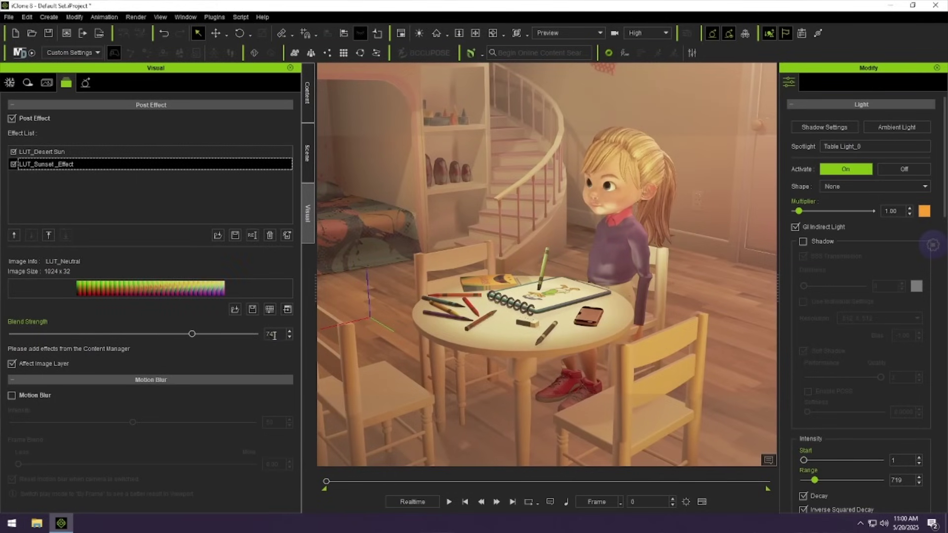
{"action": "left_click_drag", "start_coordinate": [192, 334], "coordinate": [271, 334]}
{"action": "left_click_drag", "start_coordinate": [197, 342], "coordinate": [130, 336]}
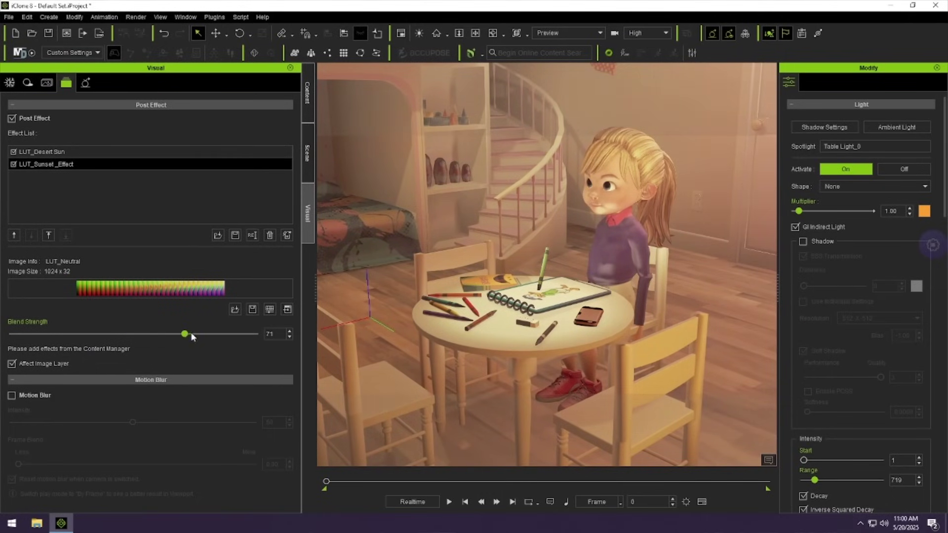
Examine the combined sunset grading on the girl, the drawing table and the surrounding room from several angles
{"action": "right_click_drag", "start_coordinate": [612, 264], "coordinate": [497, 324], "text": "alt"}
{"action": "left_click_drag", "start_coordinate": [615, 247], "coordinate": [684, 191], "text": "alt"}
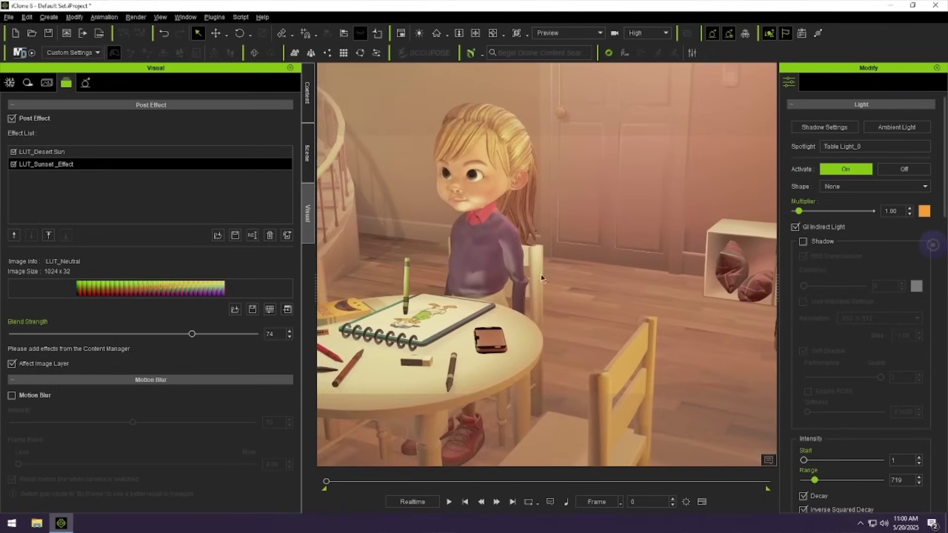
{"action": "right_click_drag", "start_coordinate": [541, 278], "coordinate": [635, 252], "text": "alt"}
{"action": "left_click_drag", "start_coordinate": [635, 251], "coordinate": [585, 256], "text": "alt"}
{"action": "right_click_drag", "start_coordinate": [584, 256], "coordinate": [487, 298], "text": "alt"}
{"action": "left_click_drag", "start_coordinate": [656, 291], "coordinate": [723, 284], "text": "alt"}
{"action": "right_click_drag", "start_coordinate": [543, 284], "coordinate": [623, 265], "text": "alt"}
{"action": "scroll", "coordinate": [573, 297], "scroll_direction": "down", "scroll_amount": 5}
{"action": "scroll", "coordinate": [573, 296], "scroll_direction": "down", "scroll_amount": 3}
{"action": "left_click_drag", "start_coordinate": [605, 232], "coordinate": [588, 293], "text": "alt"}
{"action": "scroll", "coordinate": [552, 272], "scroll_direction": "down", "scroll_amount": 6}
{"action": "right_click_drag", "start_coordinate": [542, 294], "coordinate": [617, 291], "text": "alt"}
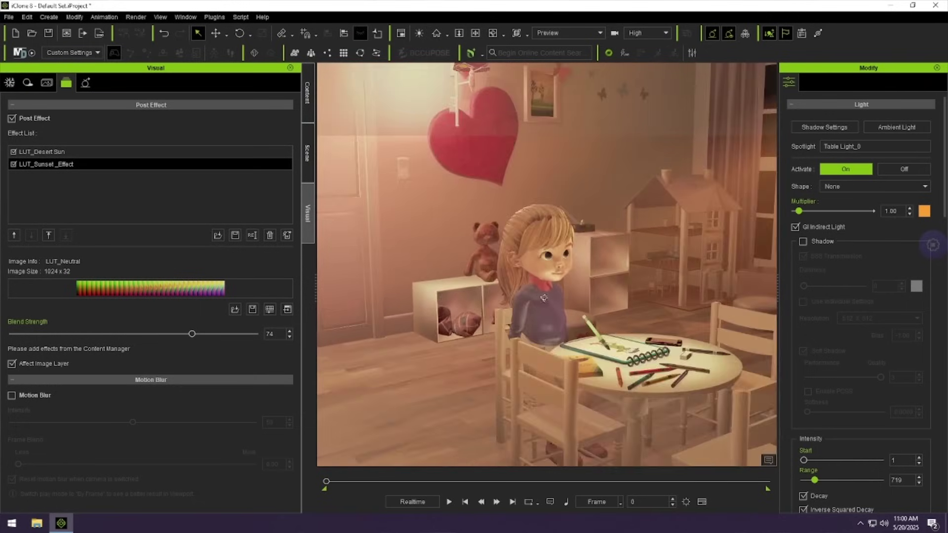
Examine the girl in profile against the sunlit windows and select the drawing items on the table
{"action": "middle_click_drag", "start_coordinate": [616, 290], "coordinate": [499, 293]}
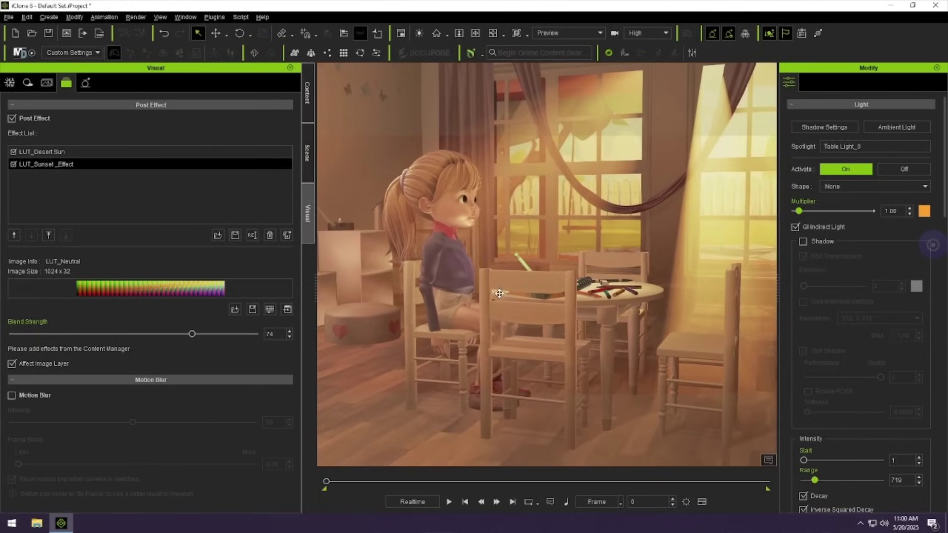
{"action": "scroll", "coordinate": [512, 301], "scroll_direction": "up", "scroll_amount": 5}
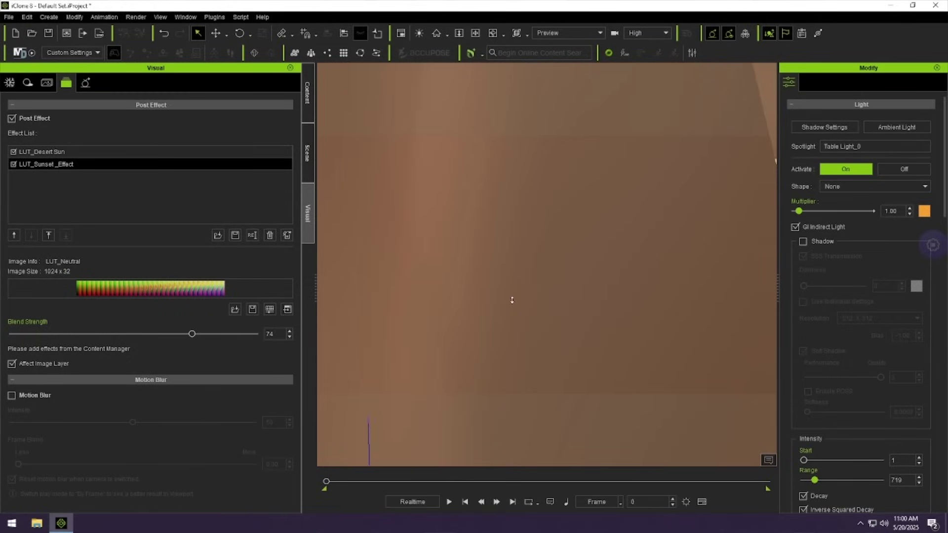
{"action": "scroll", "coordinate": [512, 300], "scroll_direction": "down", "scroll_amount": 4}
{"action": "middle_click_drag", "start_coordinate": [427, 296], "coordinate": [464, 307]}
{"action": "scroll", "coordinate": [464, 307], "scroll_direction": "down", "scroll_amount": 1}
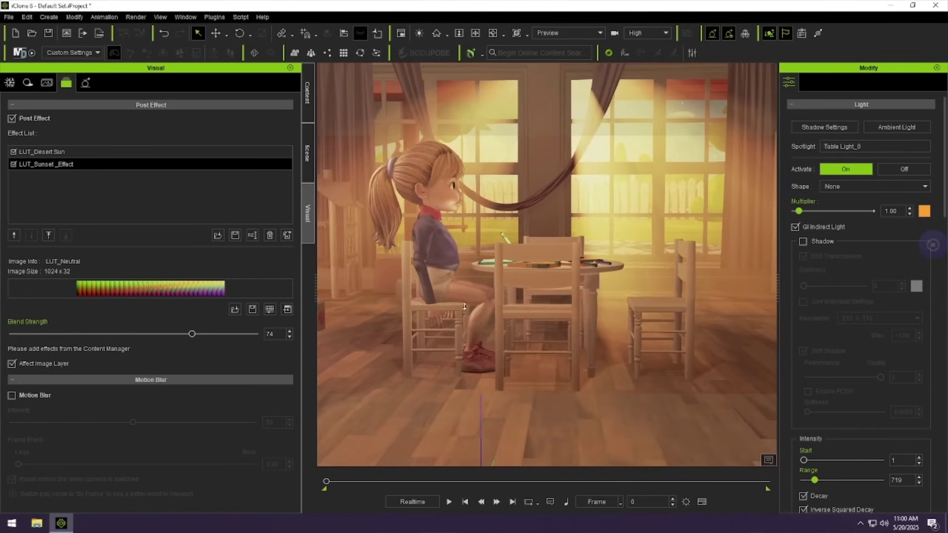
{"action": "left_click", "coordinate": [564, 266]}
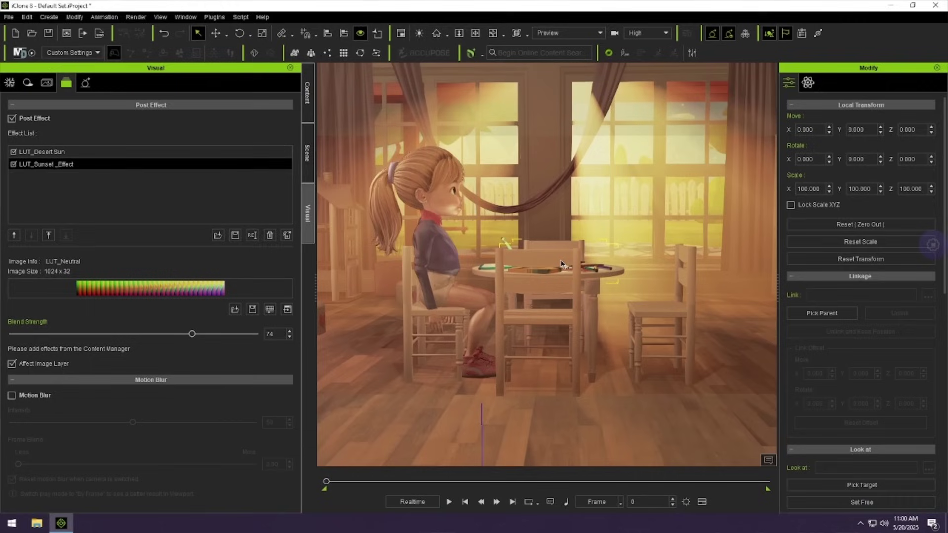